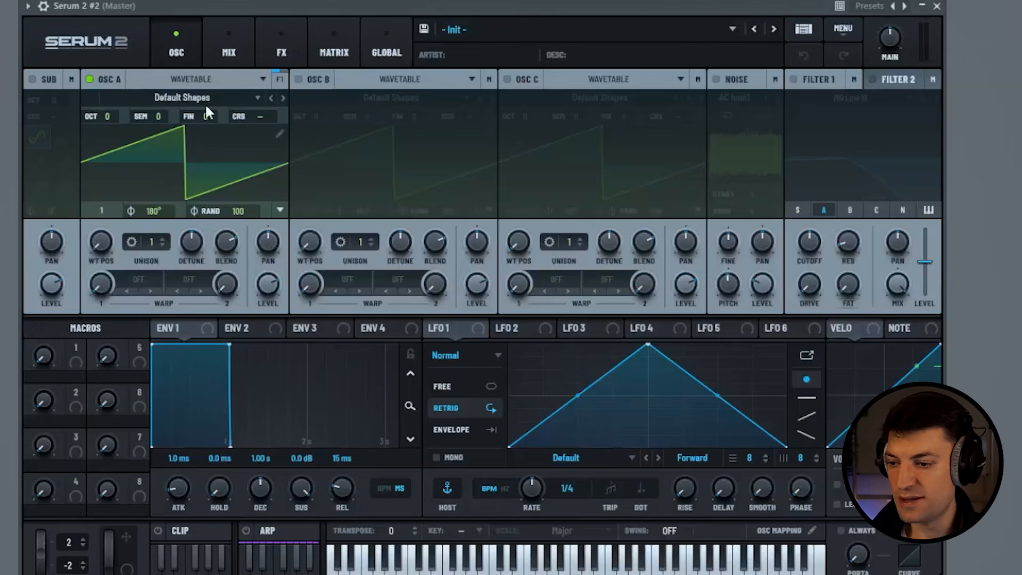
- Load the Analog Basic Shapes wavetable into oscillator A and set its wavetable position to frame 4
left_click(174, 96)
mouse_move(139, 116)
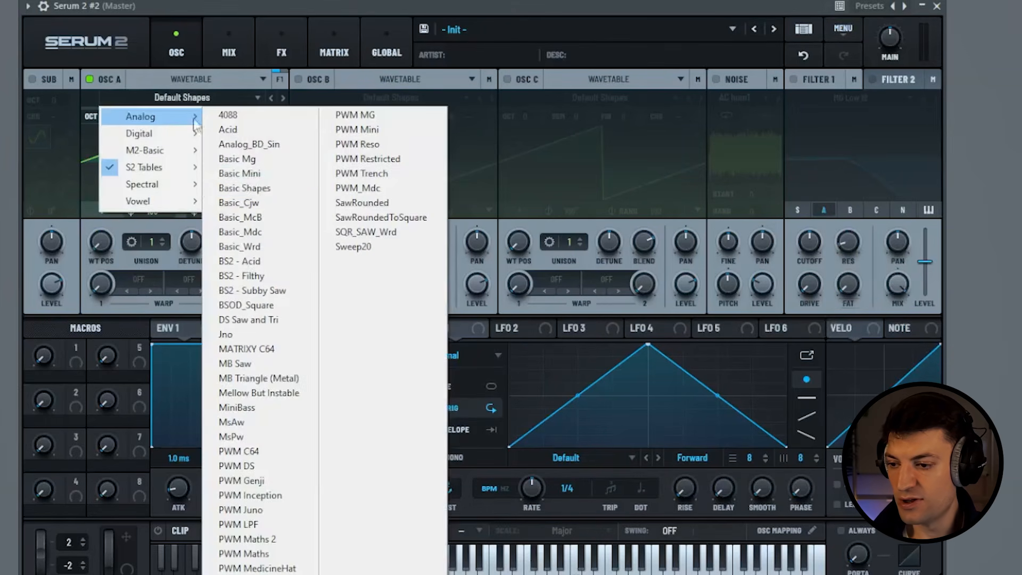
left_click(277, 188)
left_click_drag(104, 239, 127, 181)
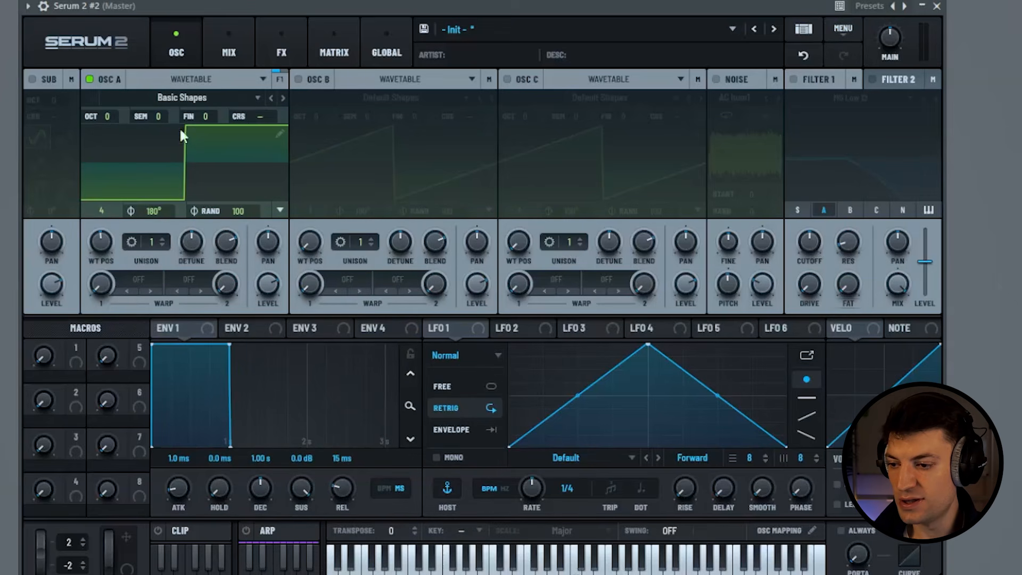
- Lower oscillator A to octave -1 and set its random phase to 0
left_click_drag(112, 114, 110, 136)
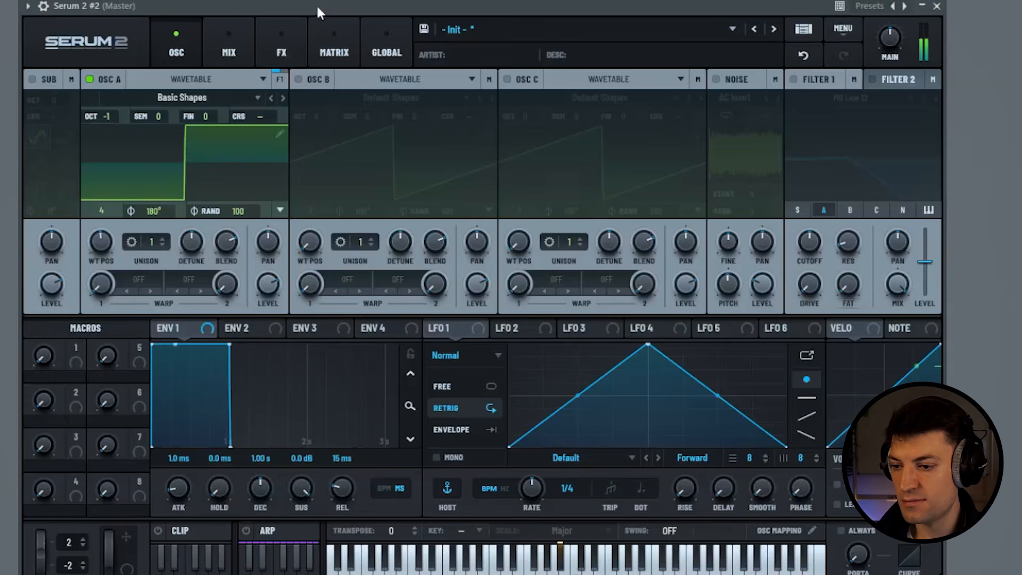
left_click_drag(235, 209, 186, 454)
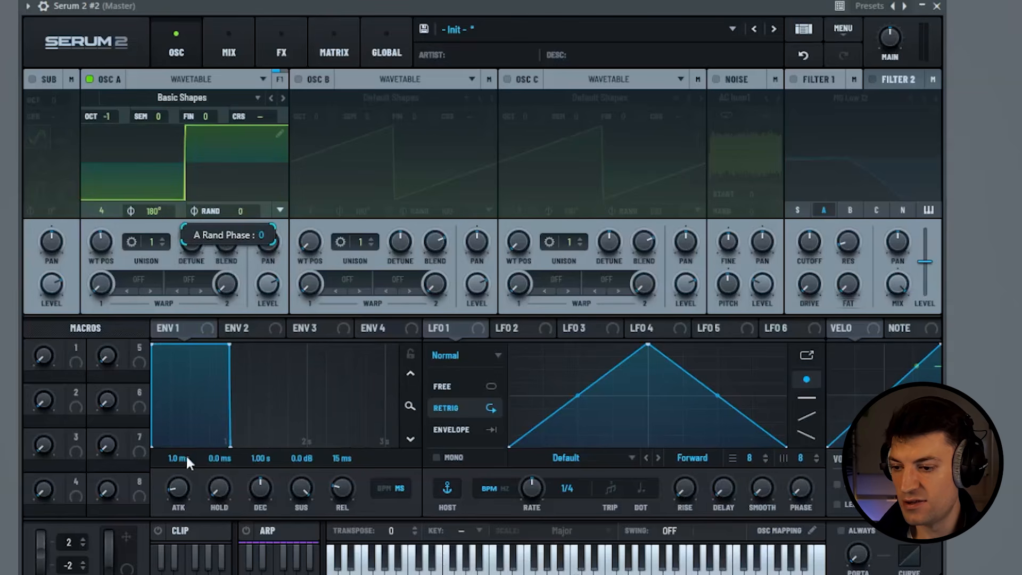
mouse_move(264, 299)
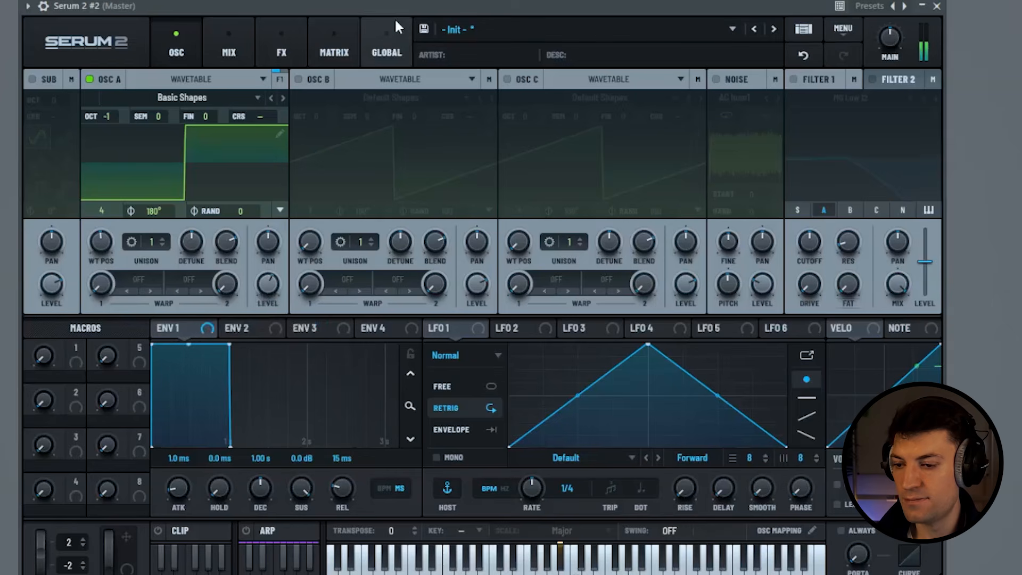
- Enable oscillator B and load the Analog Basic Shapes wavetable into it
left_click(299, 79)
left_click(382, 97)
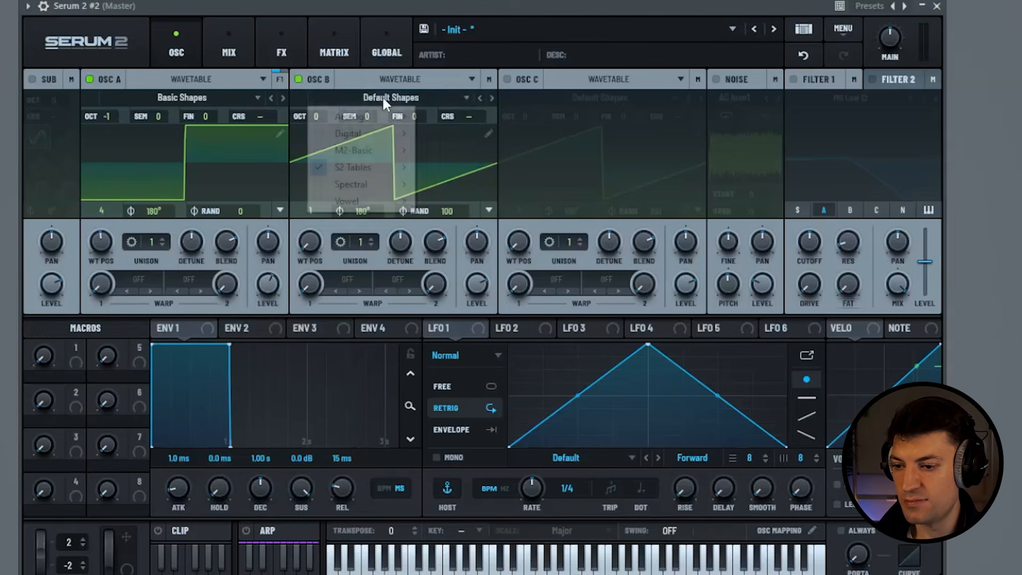
mouse_move(390, 115)
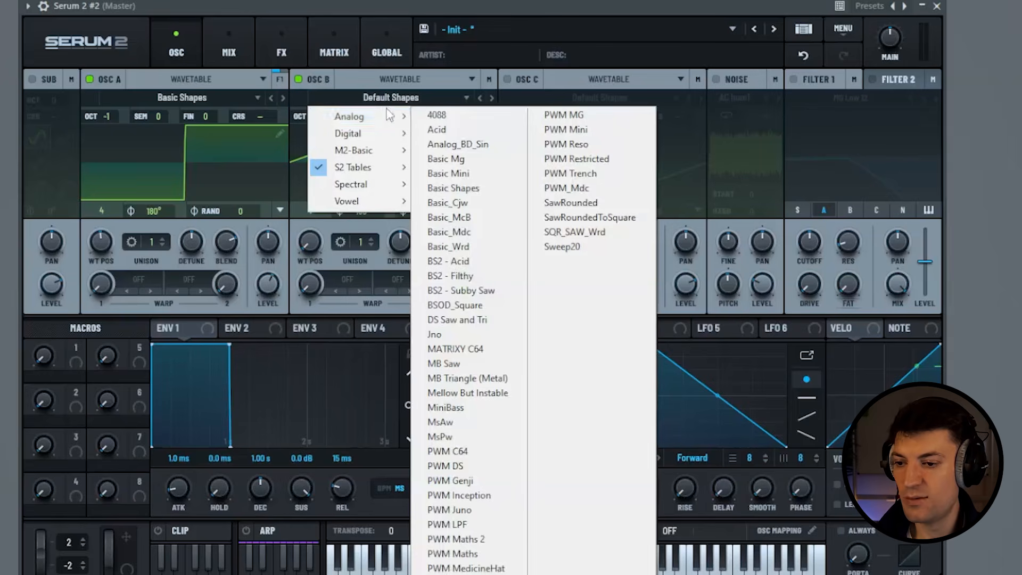
left_click(451, 190)
- Set oscillator B to +4 semitones, wavetable position frame 4 and random phase 0
scroll(366, 115, "up", 3)
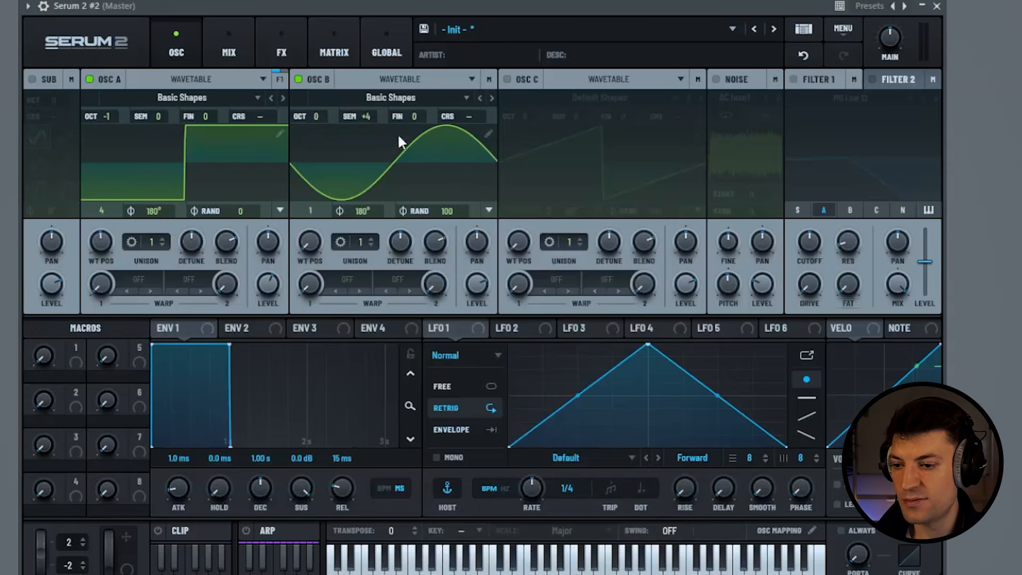
left_click_drag(307, 251, 307, 178)
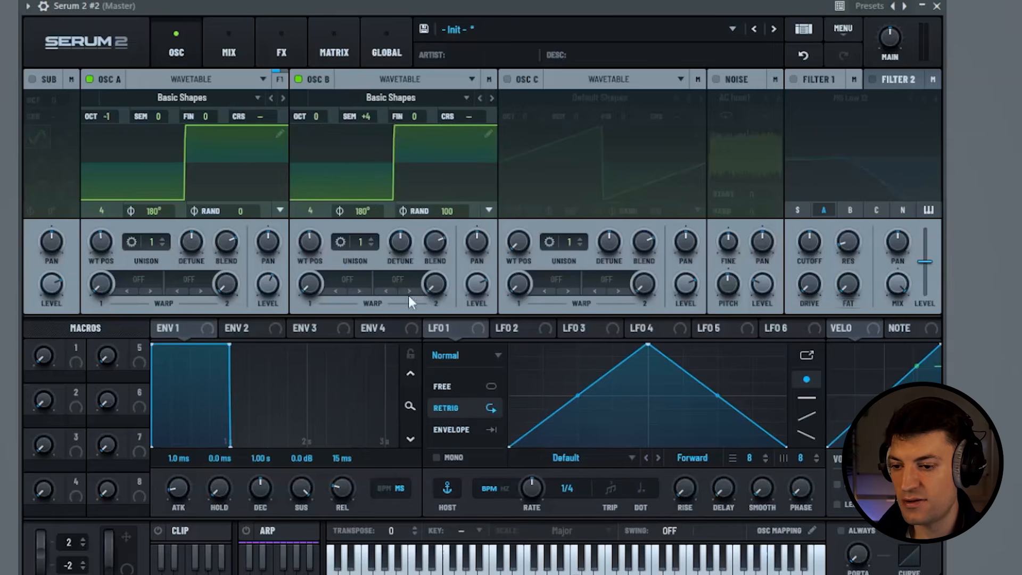
double_click(452, 212)
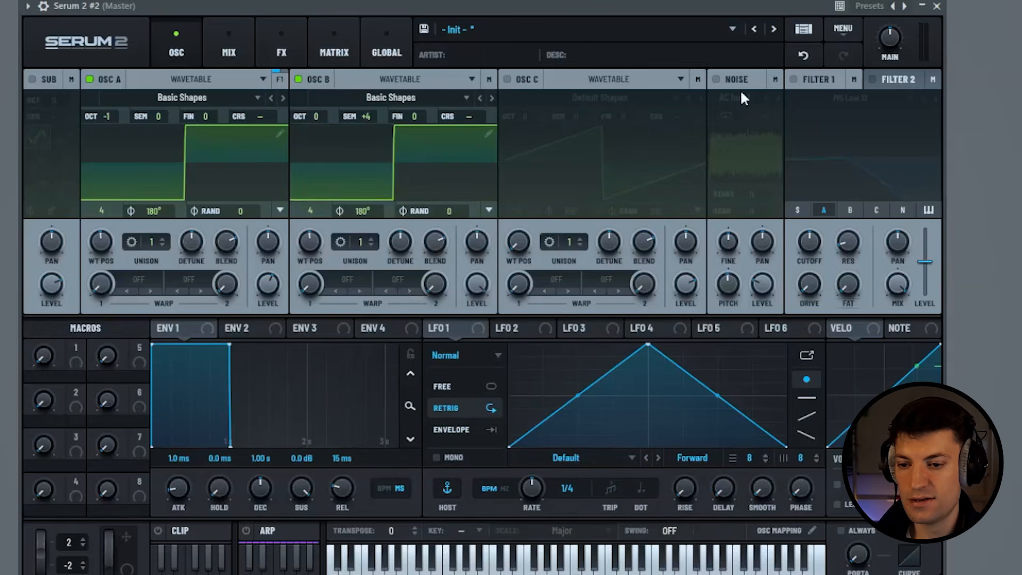
- Enable the noise oscillator with AC hum1 and set its level to 15%
left_click(716, 79)
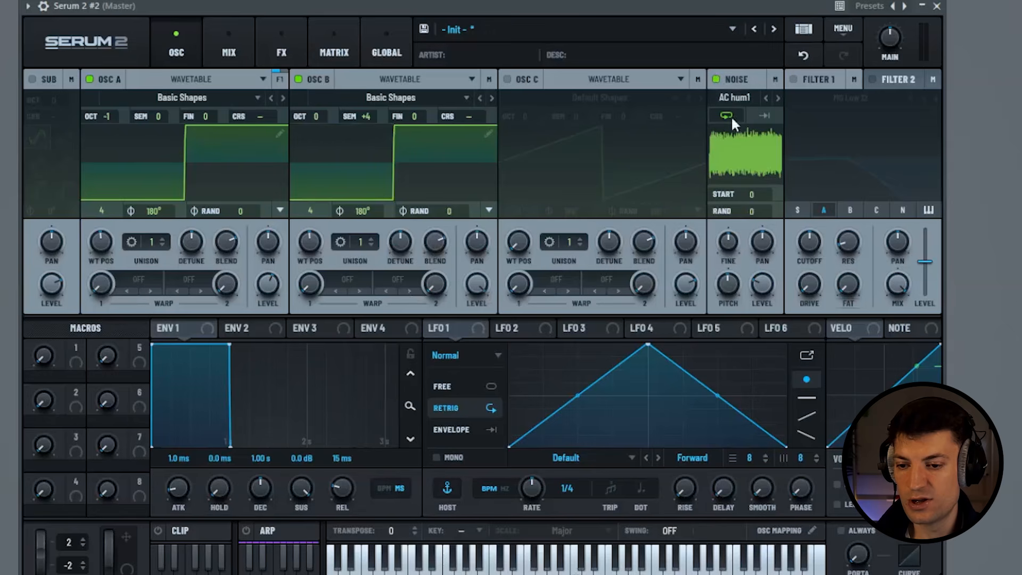
left_click_drag(761, 286, 752, 295)
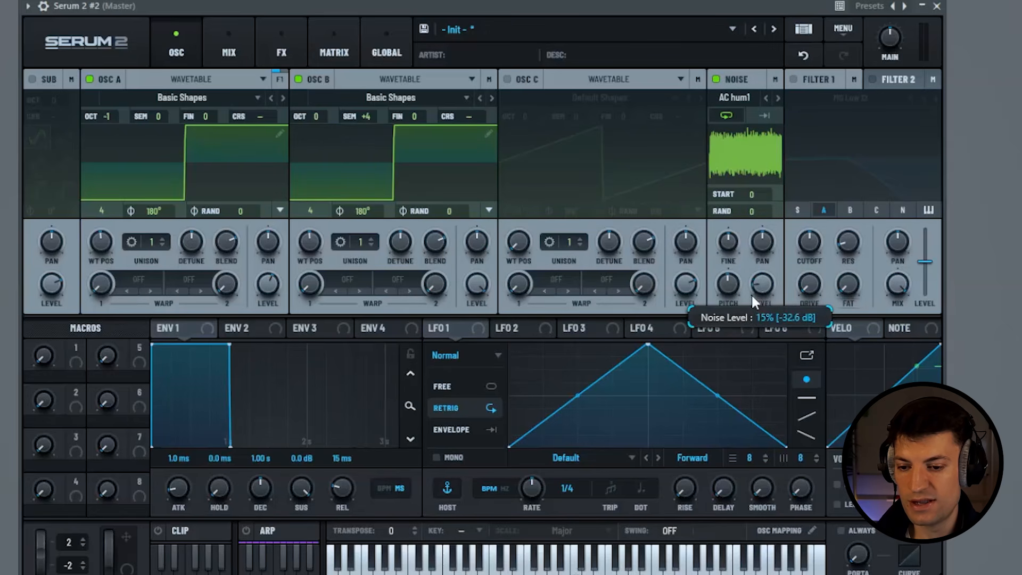
- Enable filter 1 with the Misc Reverb type, also feed oscillator B into it, and raise its cutoff
left_click(793, 79)
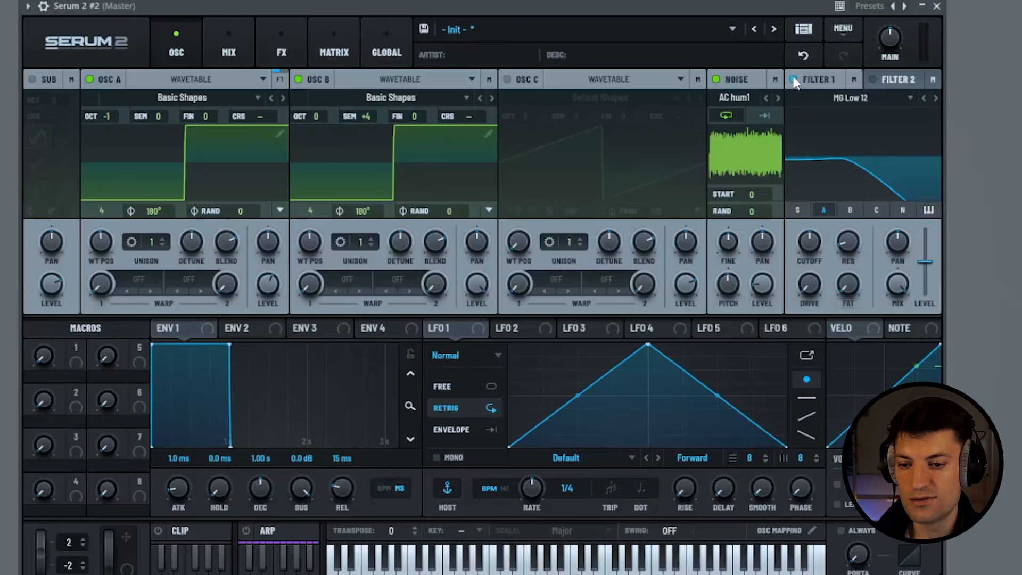
left_click(877, 98)
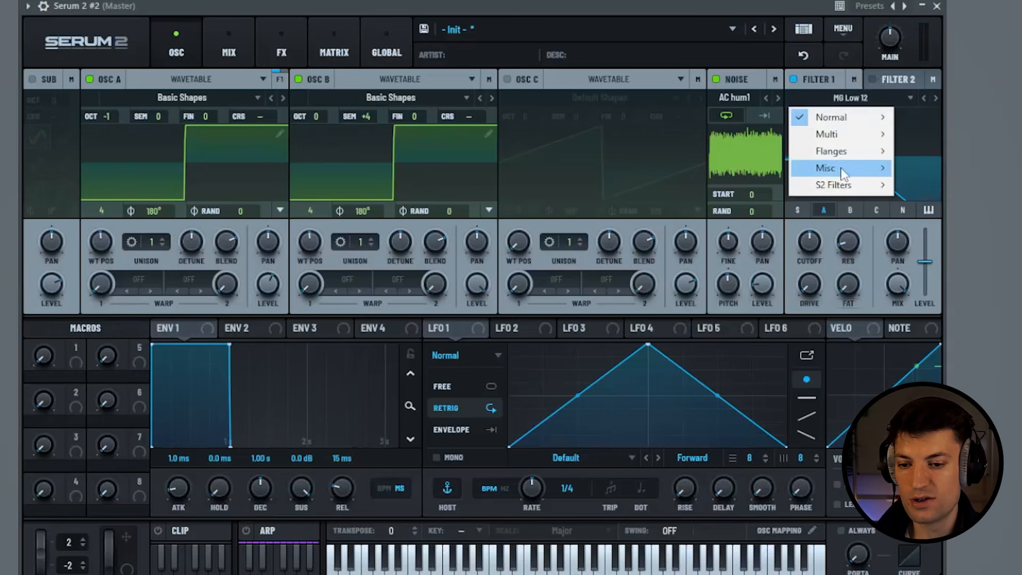
mouse_move(842, 172)
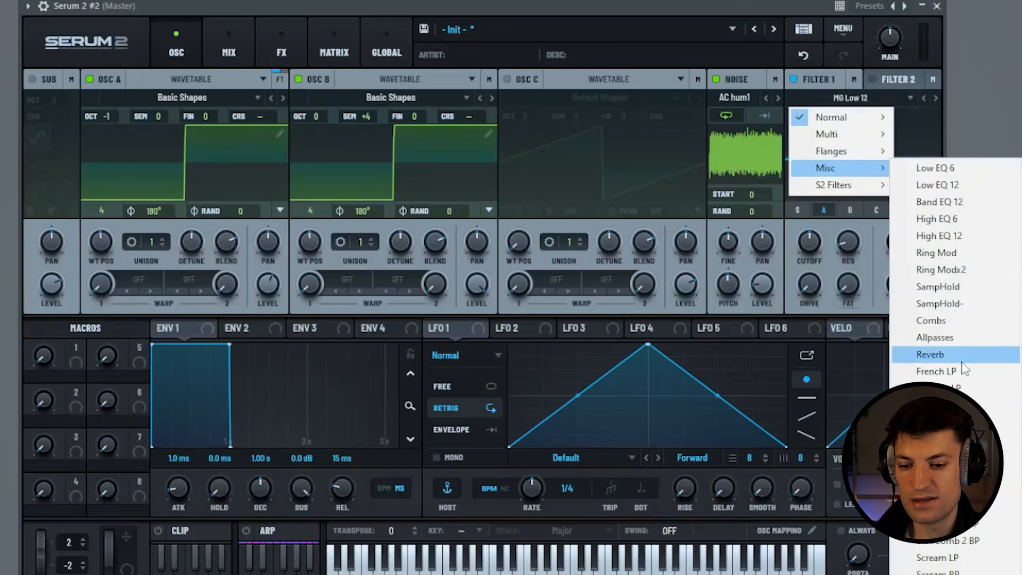
left_click(942, 355)
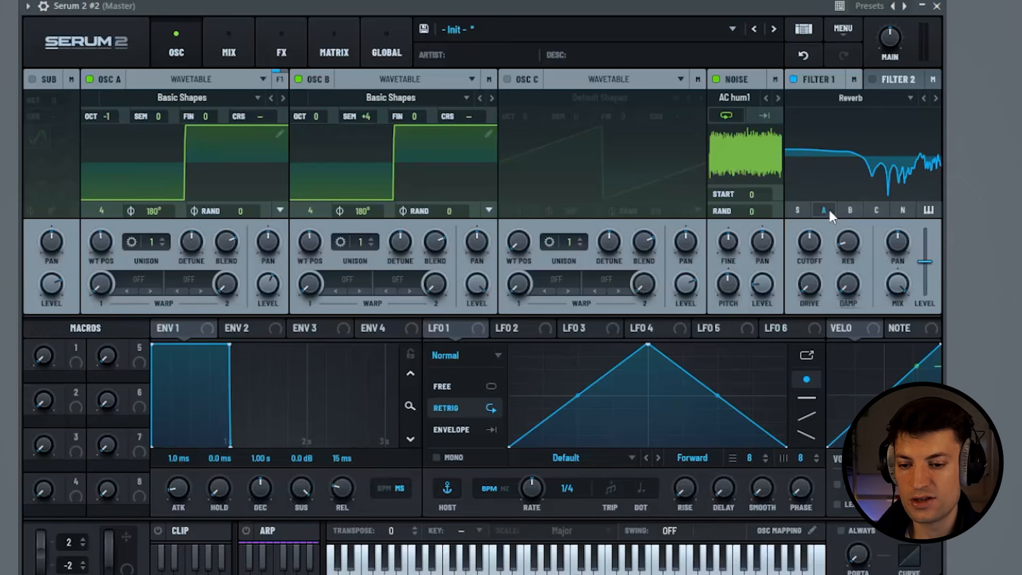
left_click(852, 210)
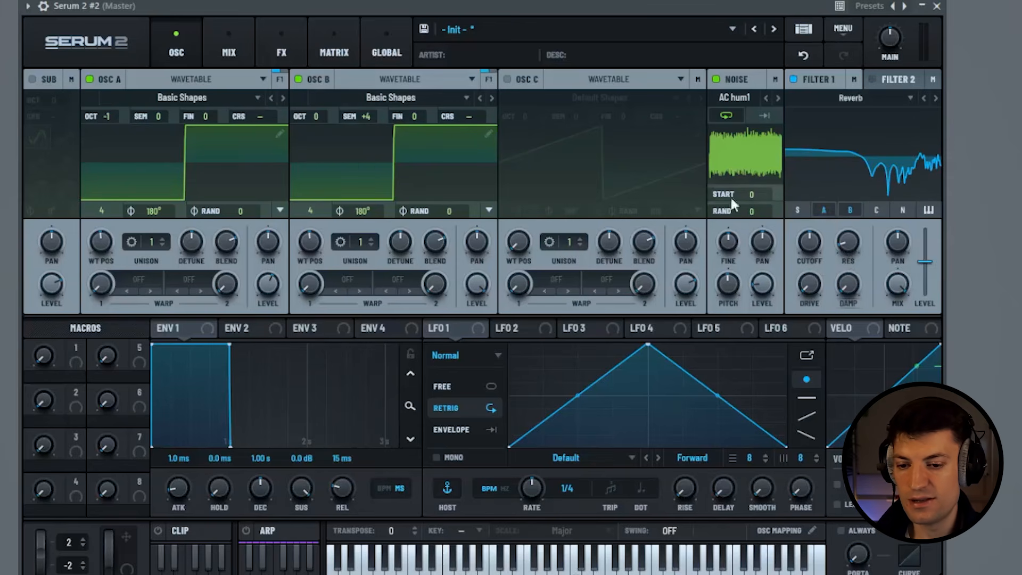
left_click_drag(816, 247, 859, 232)
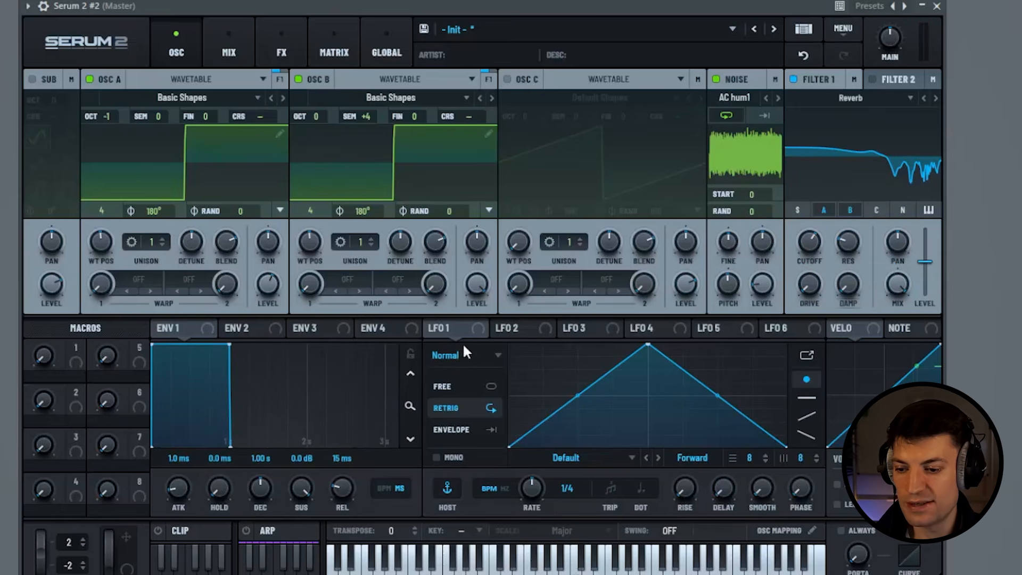
- Modulate oscillator B's fine tuning with LFO 1 and set the LFO rate to 1/16
left_click_drag(449, 333, 394, 117)
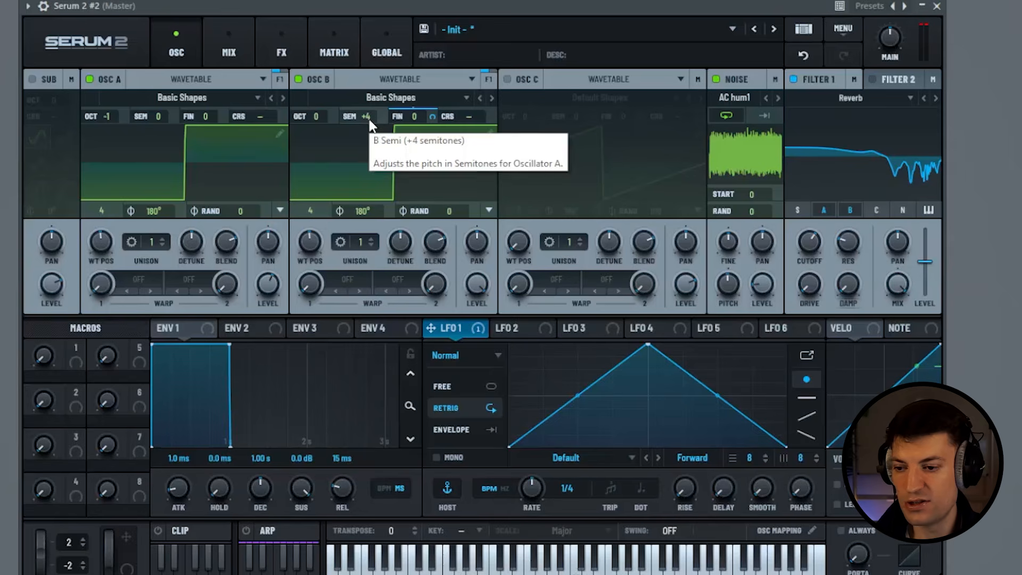
left_click_drag(434, 118, 436, 162)
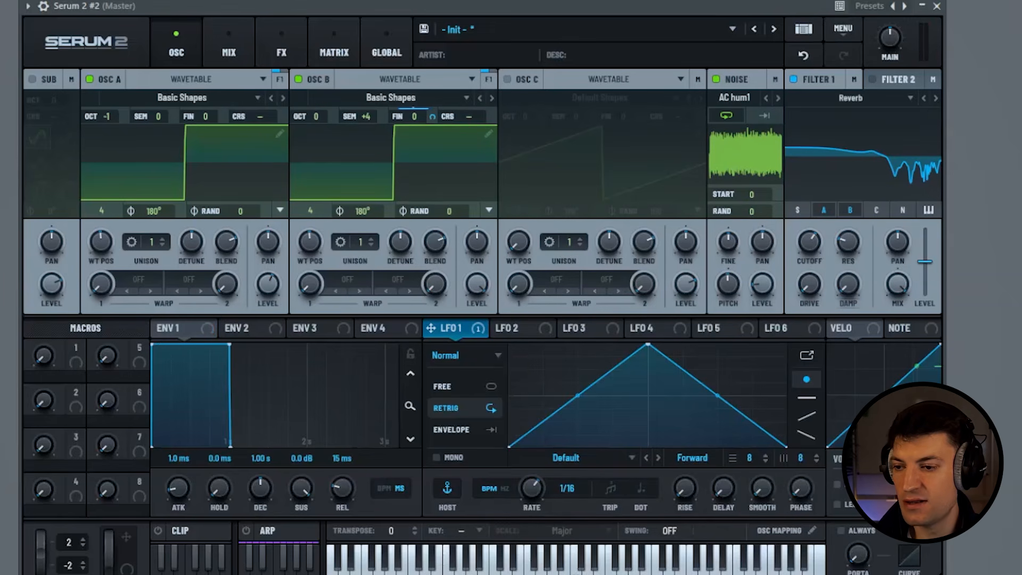
- Add a Hyper/Dimension effect to the main effects chain and lower the Hyper mix to about 4%
left_click(287, 54)
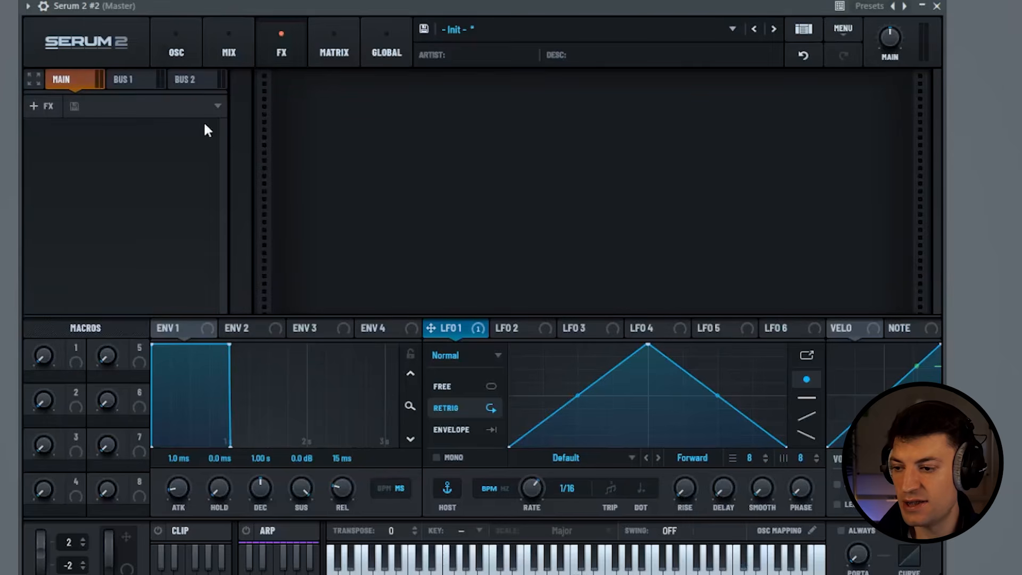
left_click(24, 110)
left_click(114, 281)
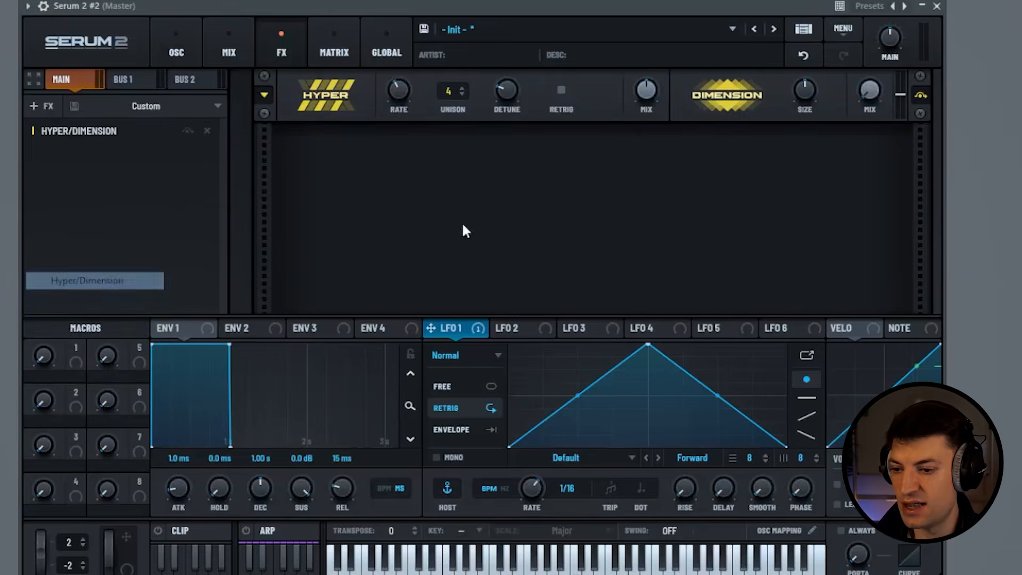
left_click_drag(646, 102, 631, 169)
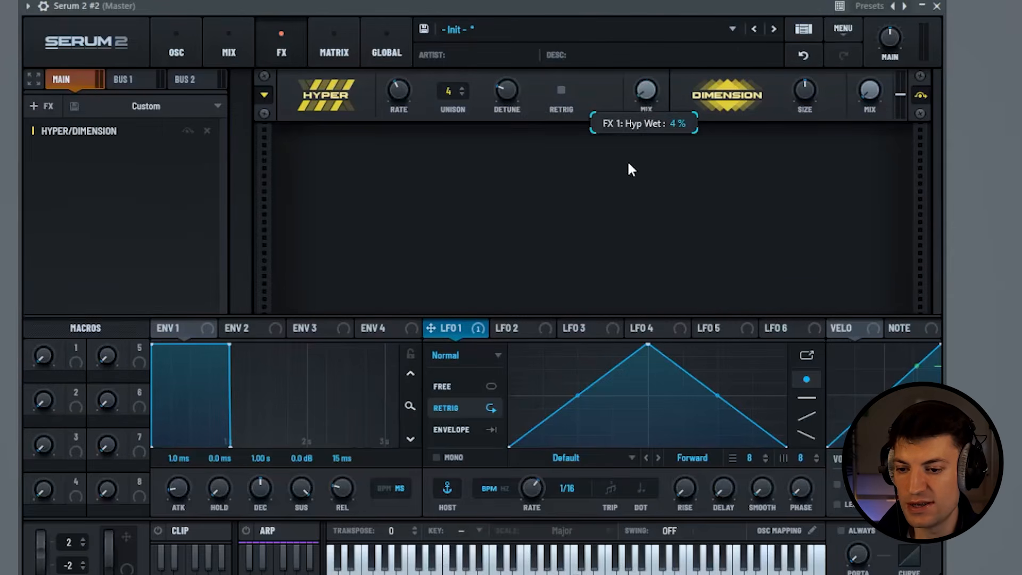
- Reduce the Dimension size and set the Dimension mix to 15%
left_click_drag(803, 89, 777, 124)
mouse_move(873, 94)
left_click_drag(872, 94, 884, 84)
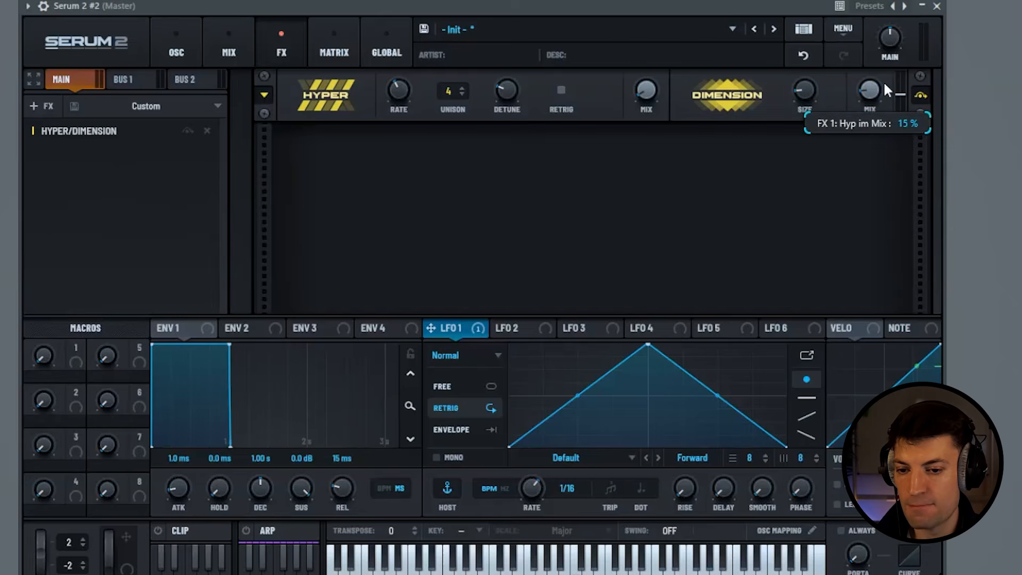
- Add a Tube Distortion effect after Hyper/Dimension and raise its drive
left_click(43, 106)
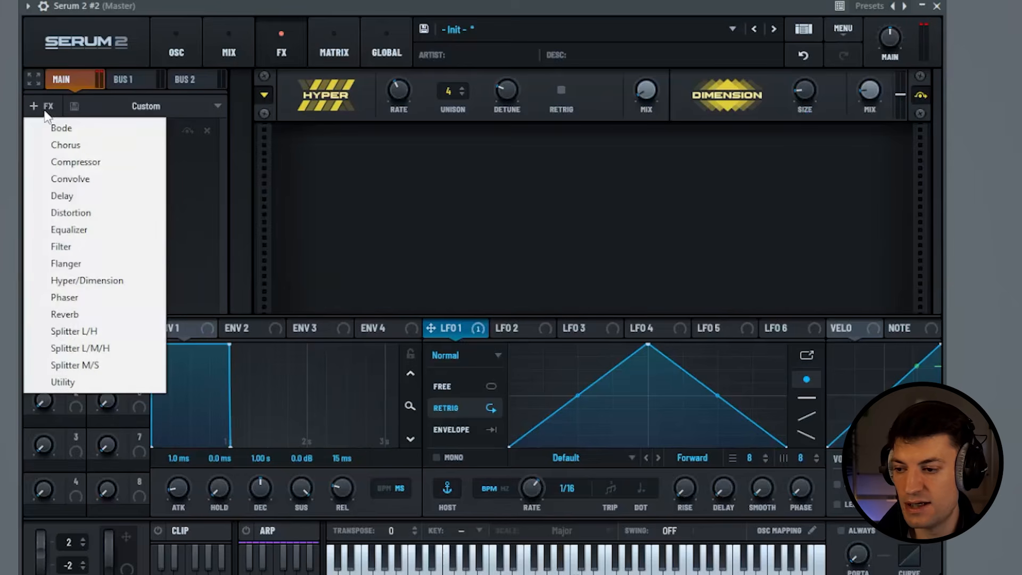
left_click(120, 213)
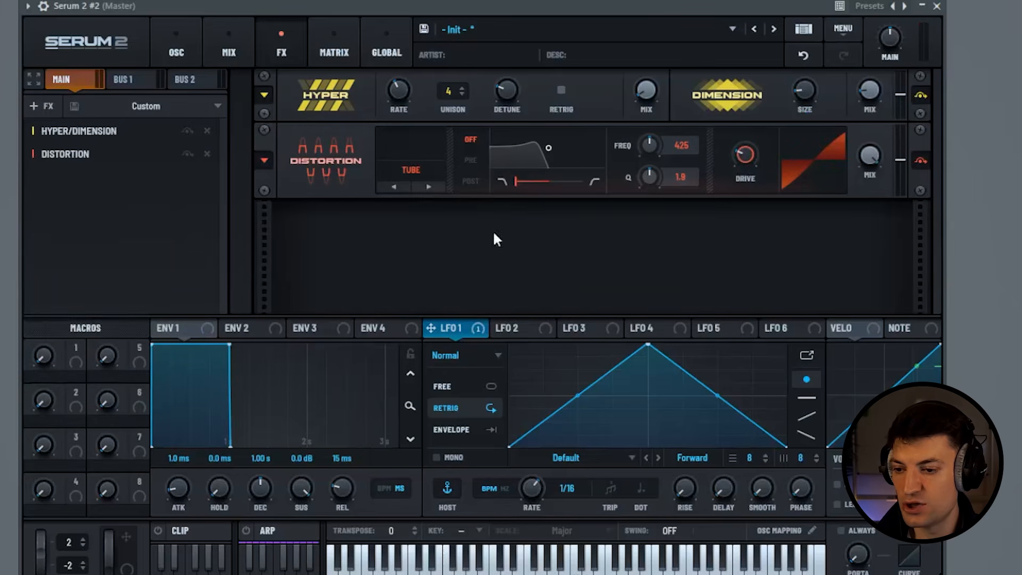
left_click_drag(747, 159, 785, 111)
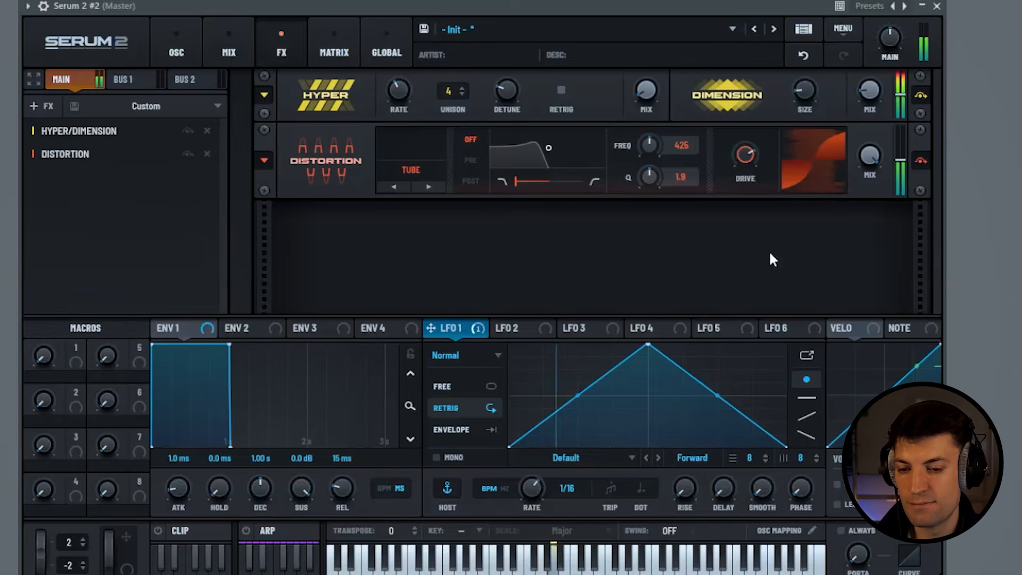
- Add a multiband Compressor with gain 3.2, Below 0.8086, high band gain 5.2 and low band gain 6.0
left_click(33, 109)
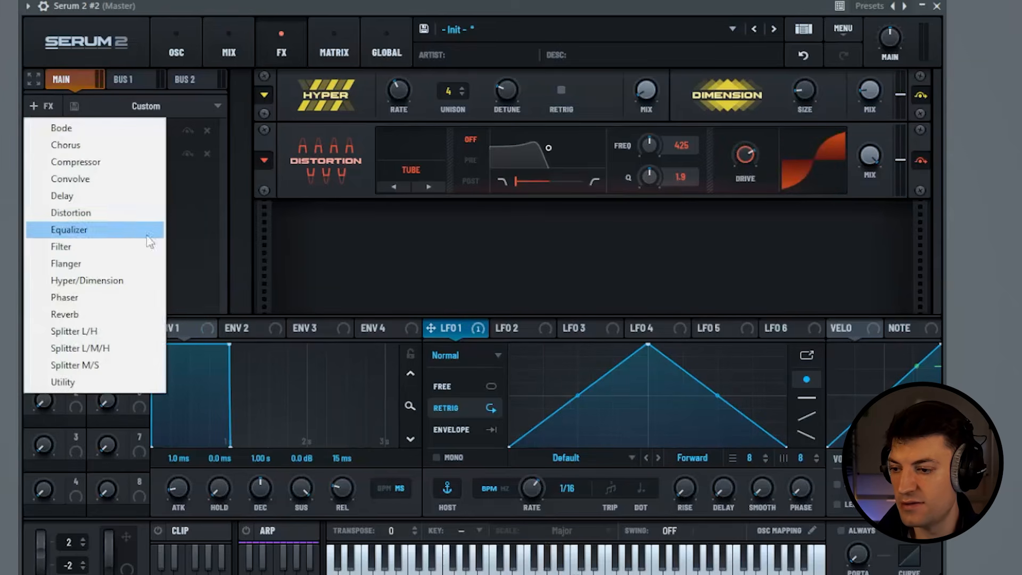
left_click_drag(109, 163, 110, 173)
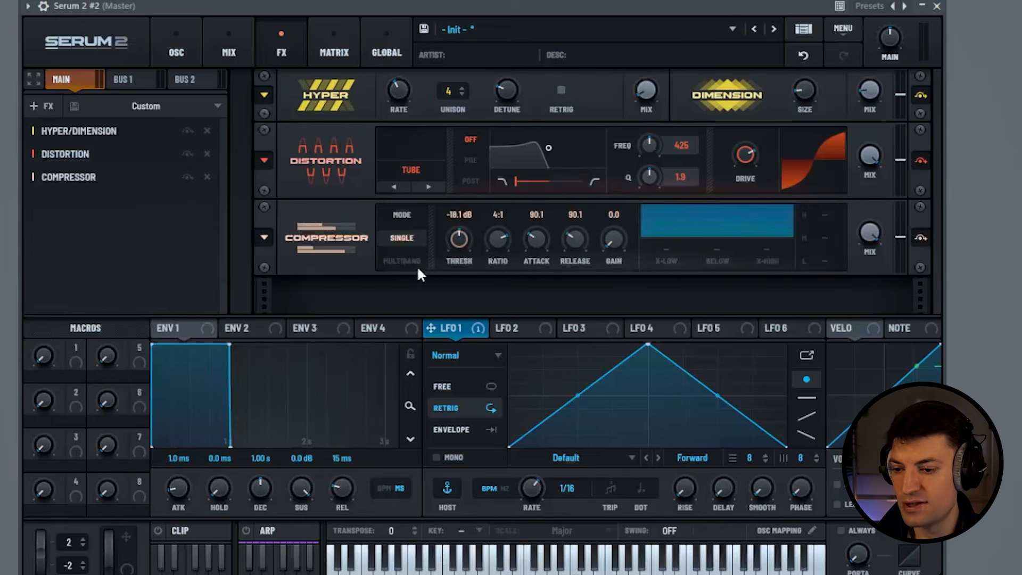
left_click_drag(620, 240, 627, 228)
left_click_drag(728, 269, 769, 152)
left_click_drag(821, 259, 836, 201)
left_click_drag(726, 256, 729, 245)
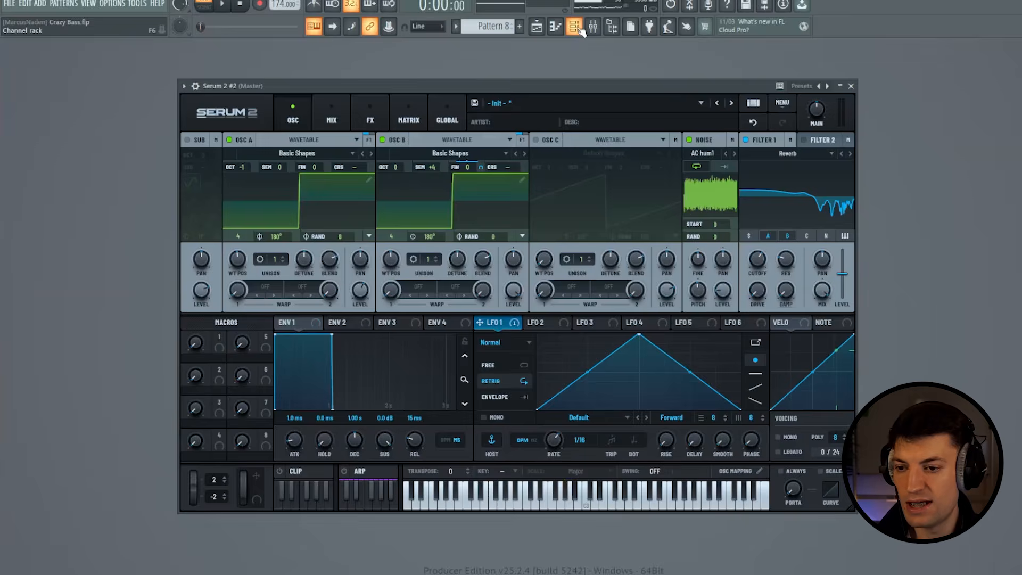
- Route the Serum 2 #2 channel to mixer track 21 (Bass 1) in FL Studio and show the mixer
left_click(579, 29)
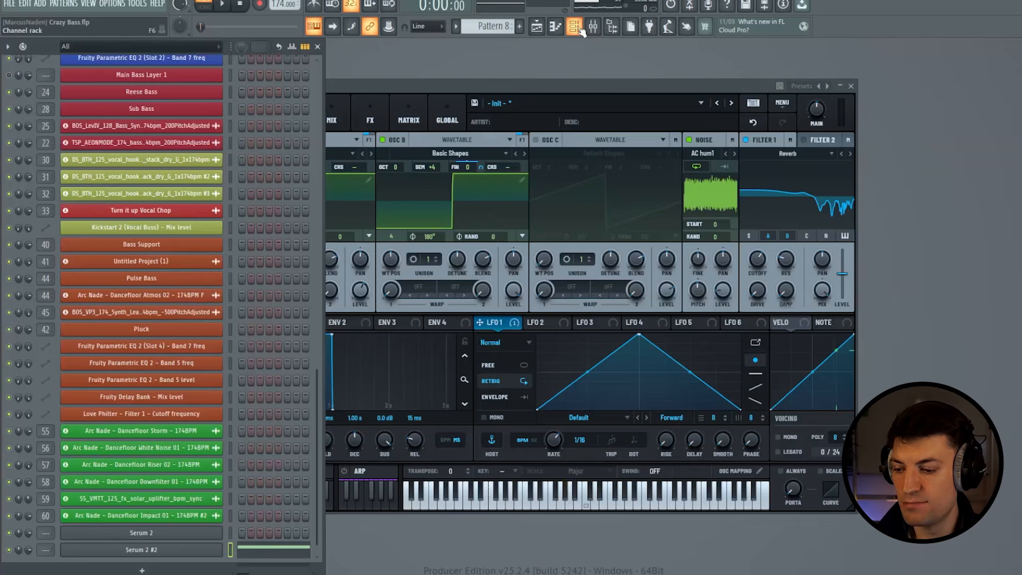
left_click(580, 30)
left_click(580, 30)
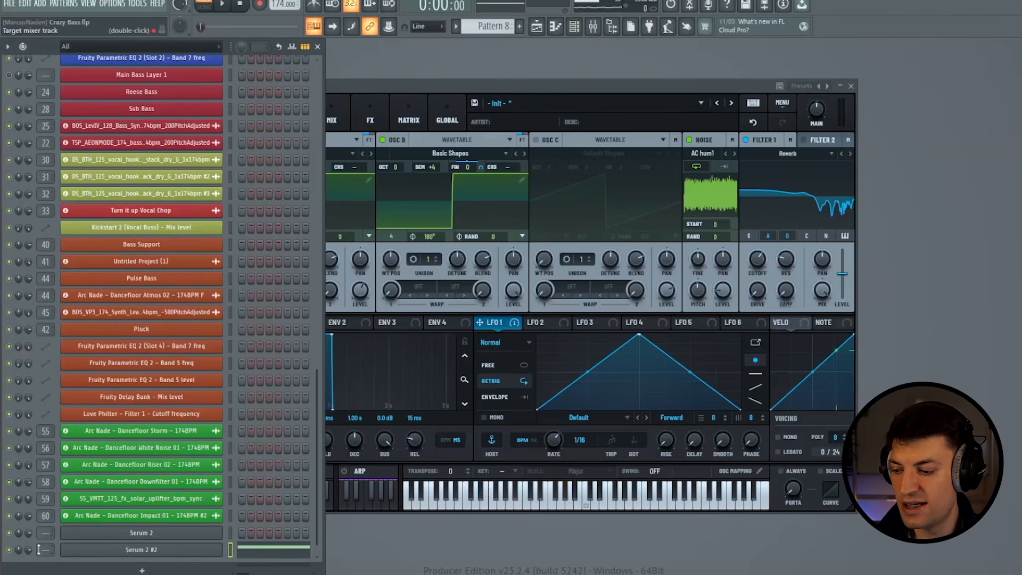
scroll(46, 549, "up", 2)
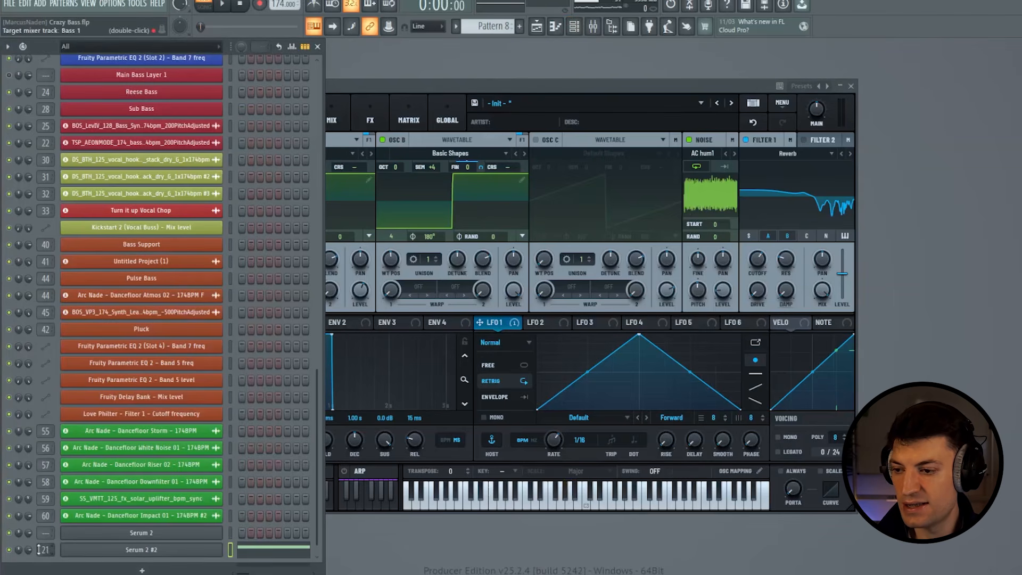
left_click(575, 27)
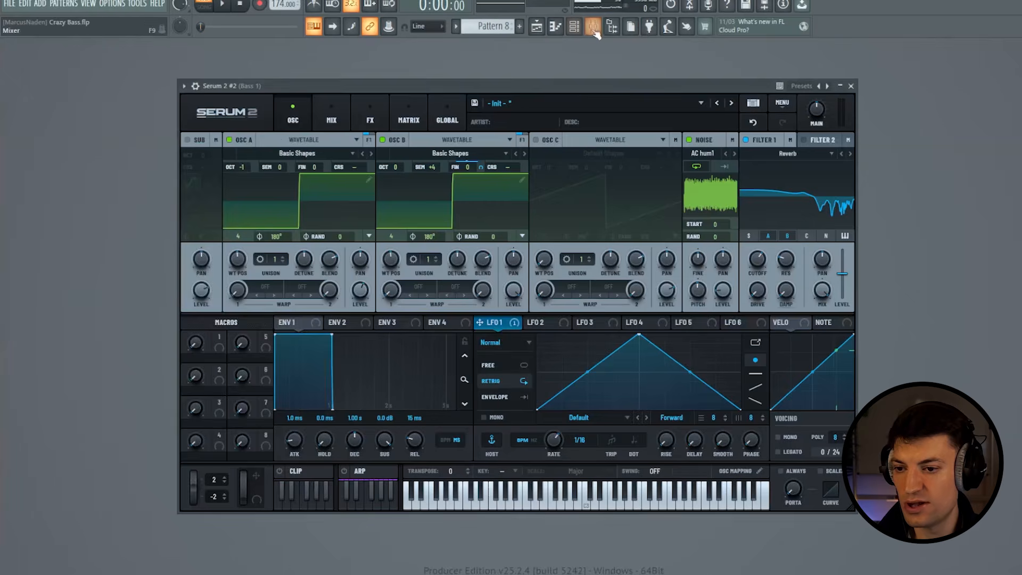
left_click(594, 27)
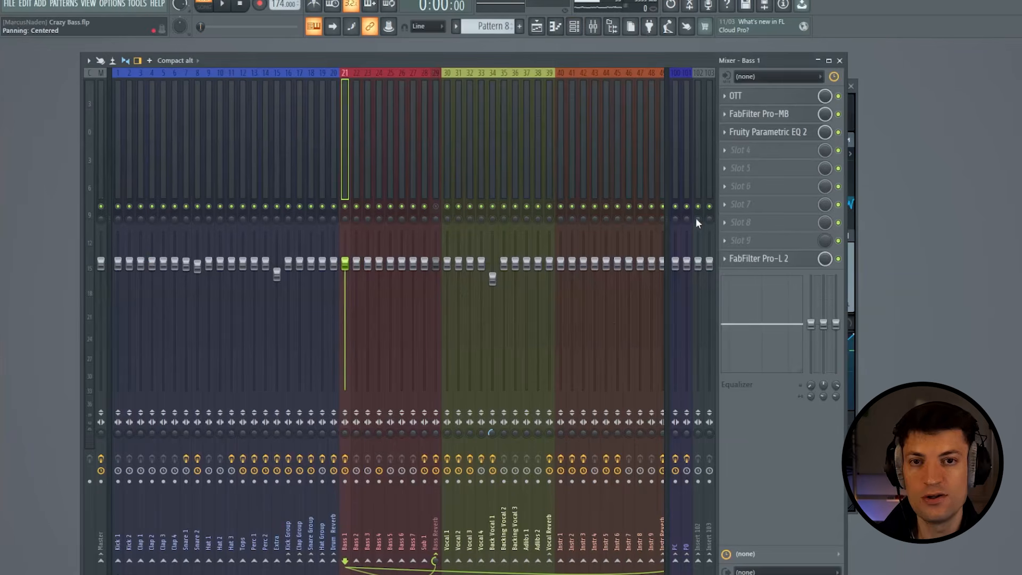
- Bypass FabFilter Pro-L 2, Fruity Parametric EQ 2 and FabFilter Pro-MB on Bass 1, and audition the bass through OTT alone
left_click(838, 258)
left_click(839, 132)
left_click(839, 114)
left_click(839, 97)
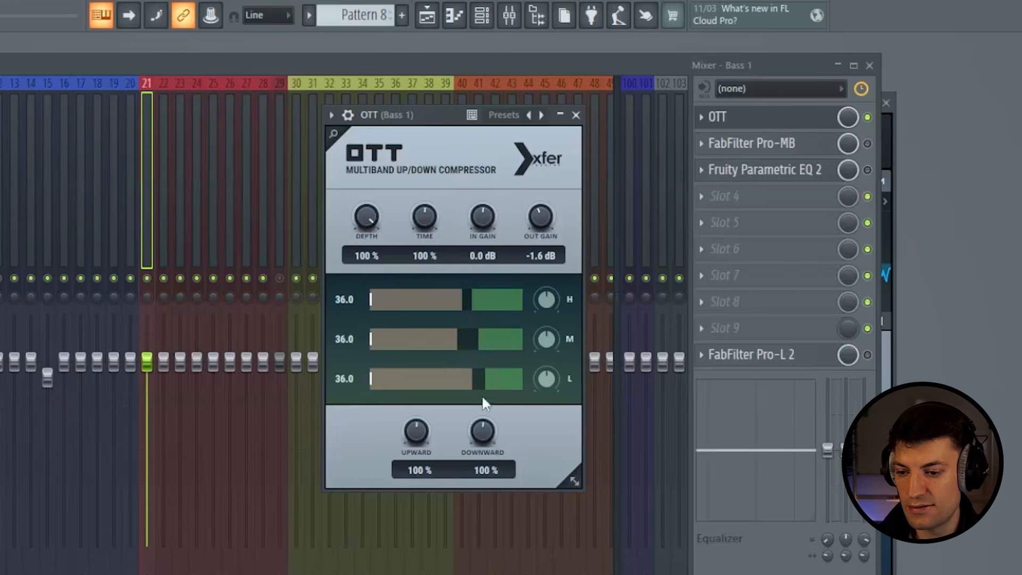
key("space")
key("space")
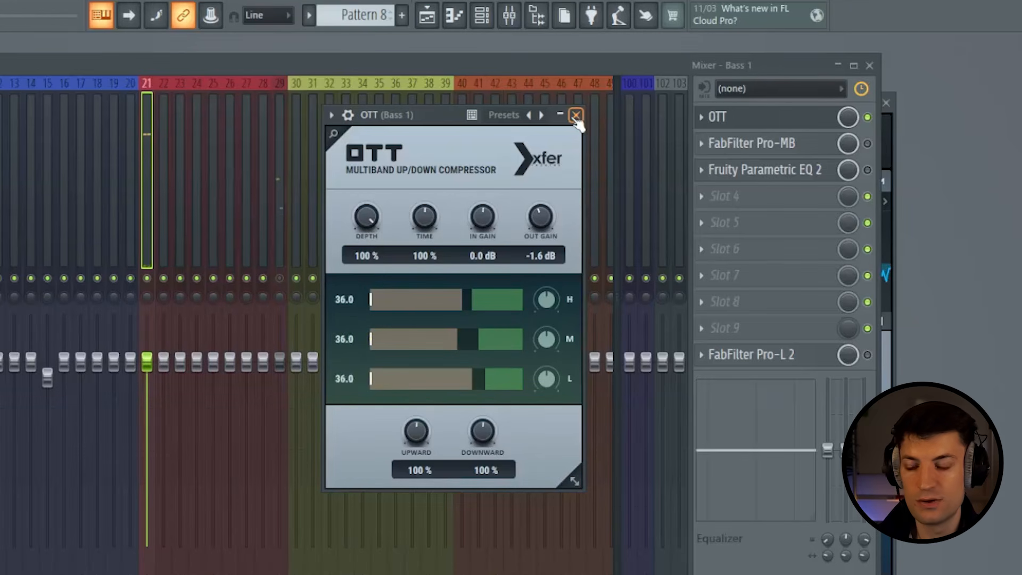
left_click(576, 116)
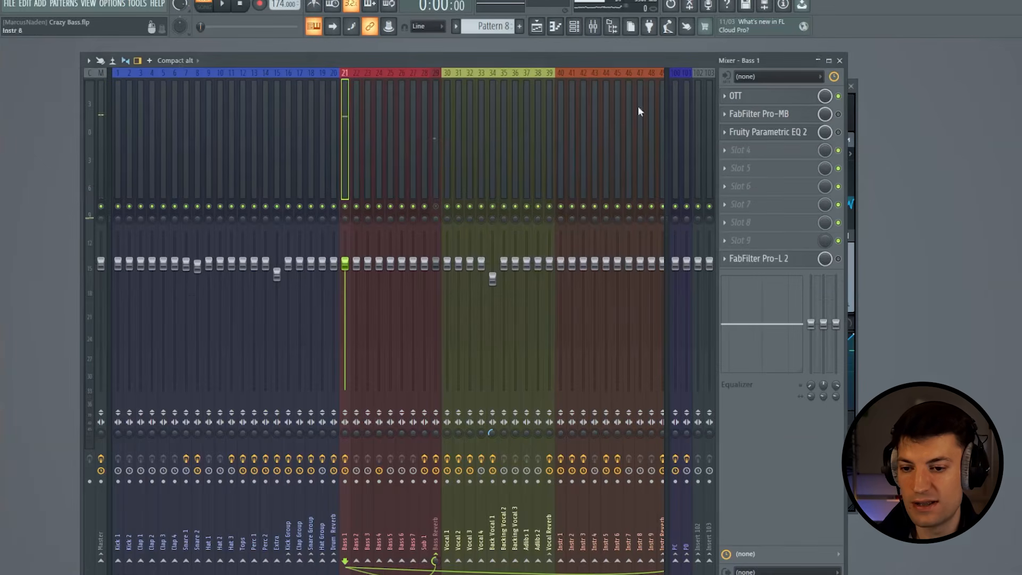
- Review the high end attack preset in Bass 1's FabFilter Pro-MB and audition the bass with it
left_click(786, 115)
left_click_drag(354, 39, 371, 46)
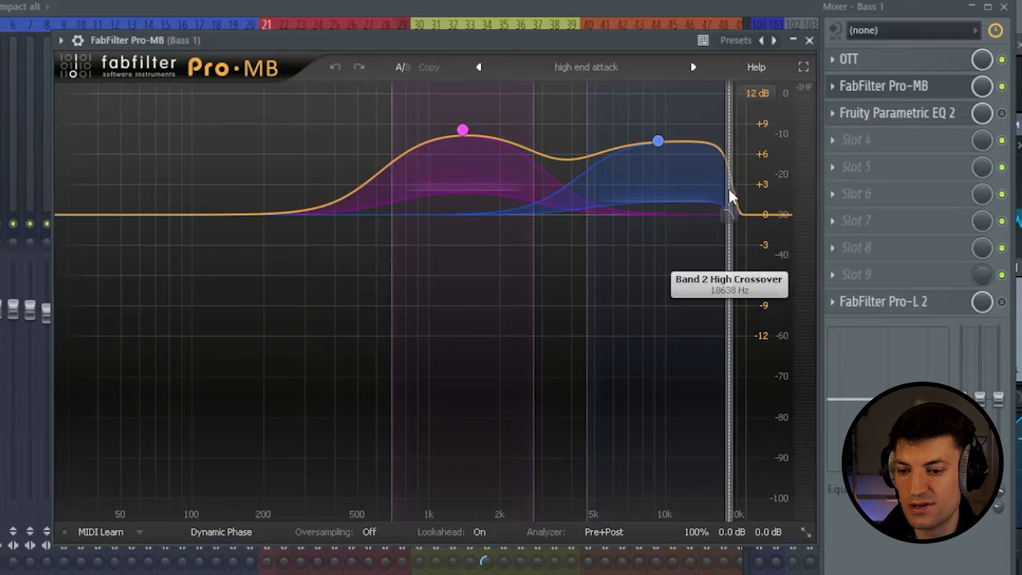
key("space")
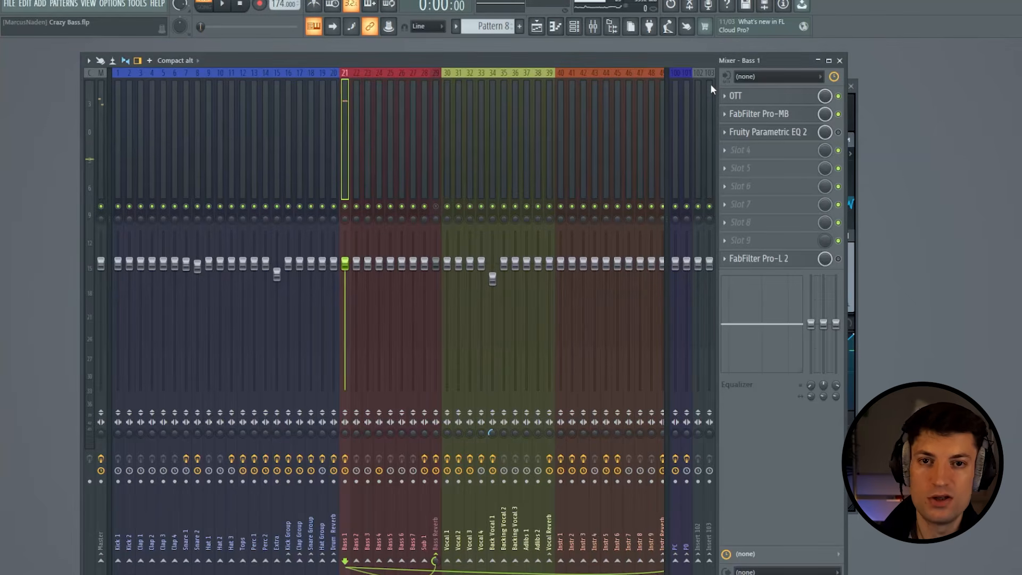
- Set band 1 of Bass 1's Fruity Parametric EQ 2 to the High pass type
left_click(792, 132)
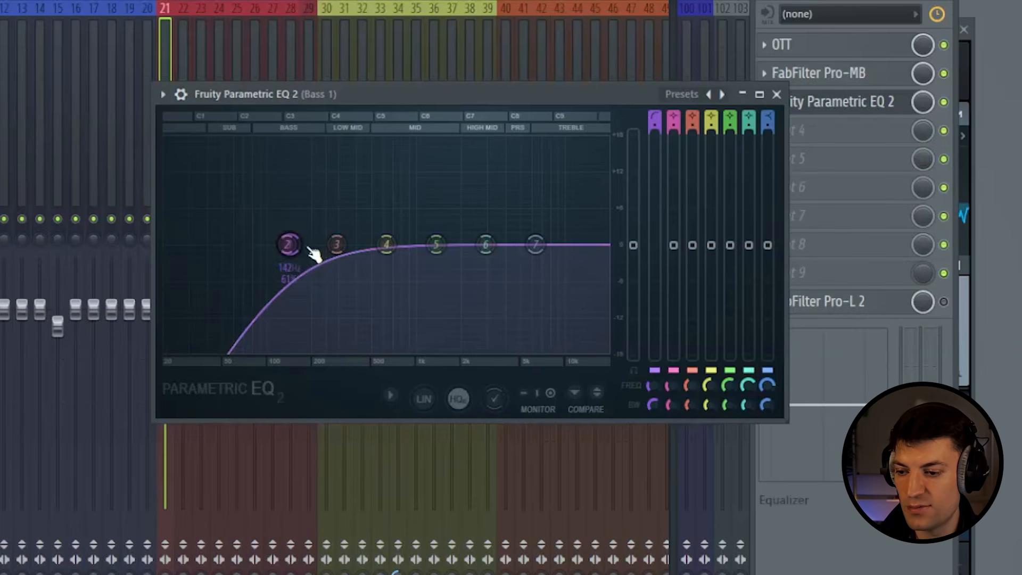
right_click(296, 248)
mouse_move(331, 290)
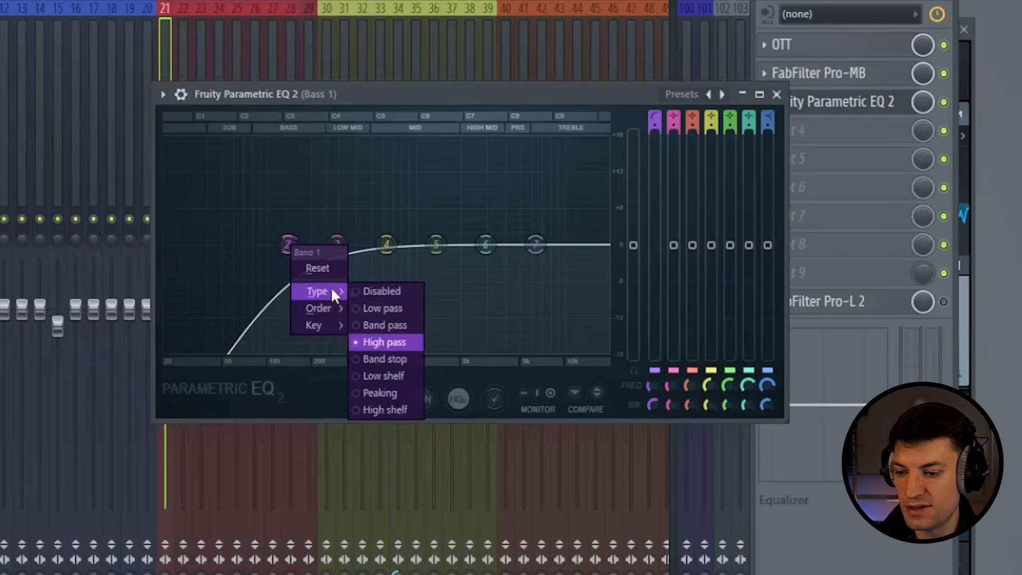
left_click(401, 346)
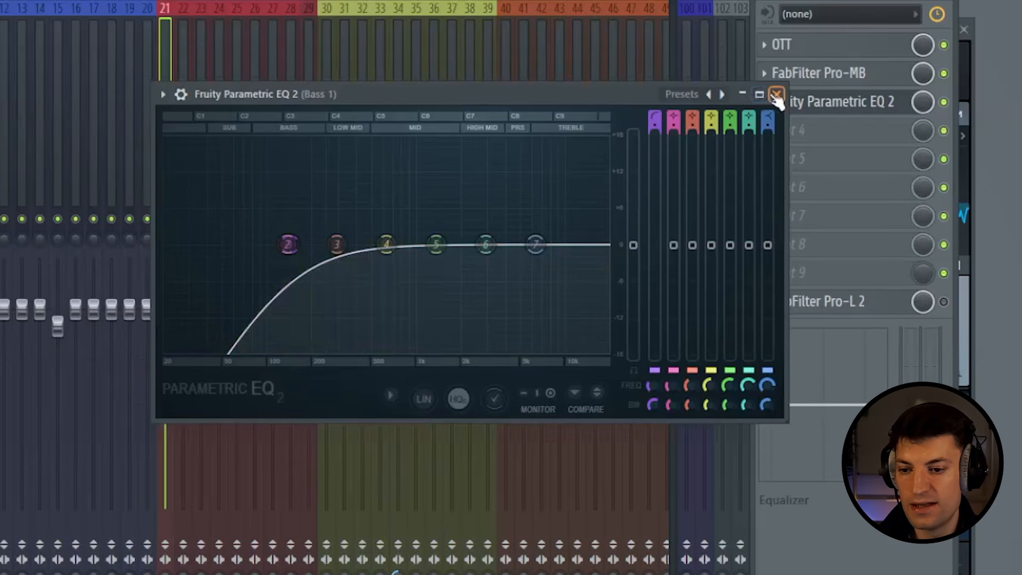
left_click(776, 94)
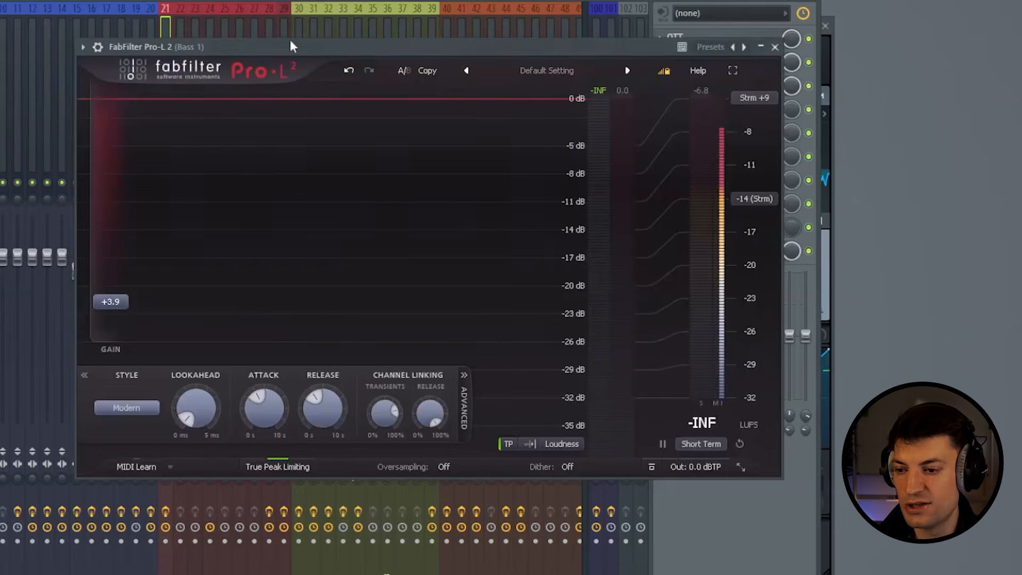
- Set the FabFilter Pro-L 2 gain on Bass 1 to +2.5 while the bass plays
left_click_drag(291, 43, 303, 48)
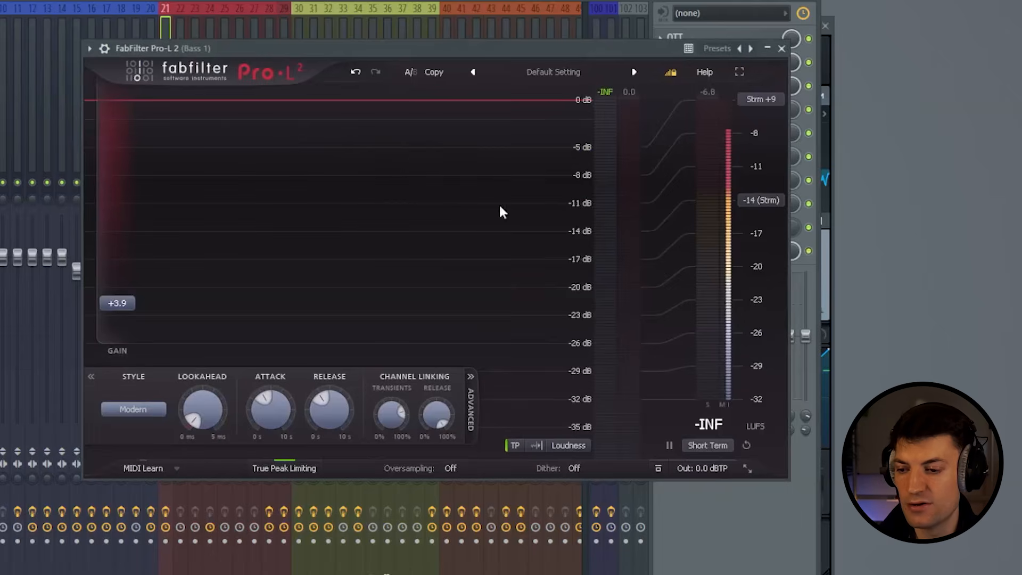
key("space")
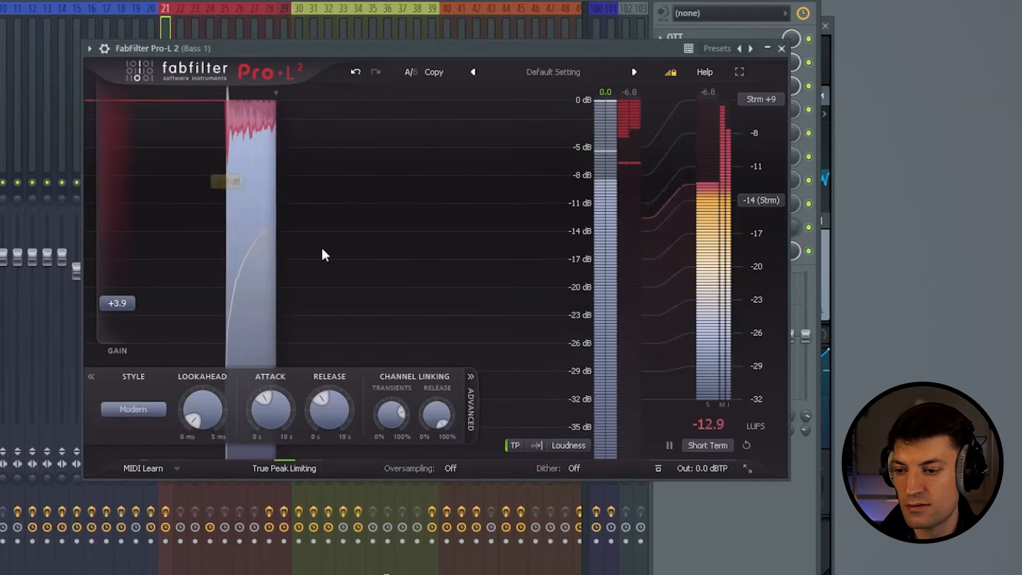
left_click_drag(124, 307, 148, 317)
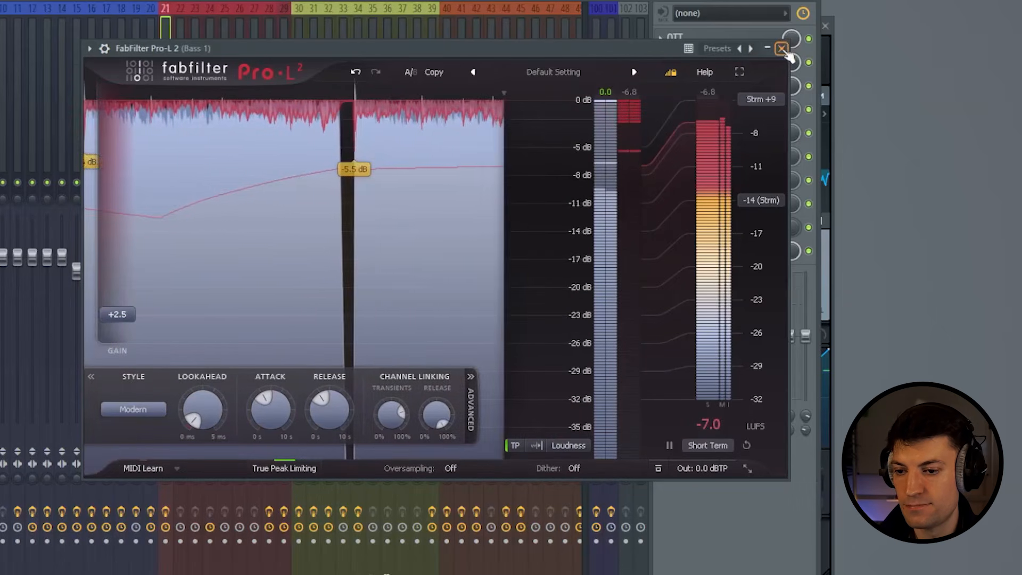
left_click(781, 48)
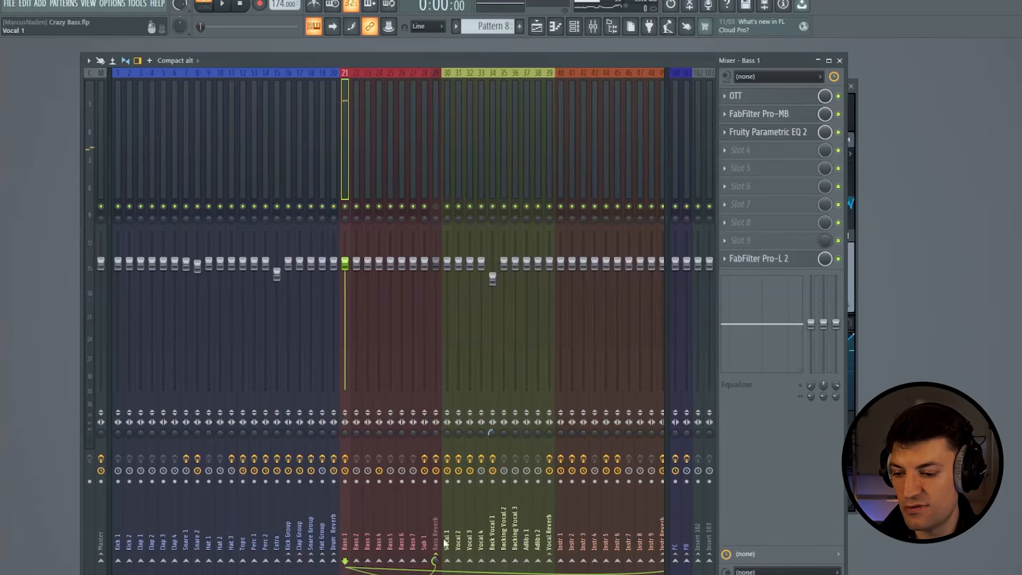
- Unmute mixer track 29 (Bass Reverb) and open its ValhallaRoom reverb
left_click(436, 206)
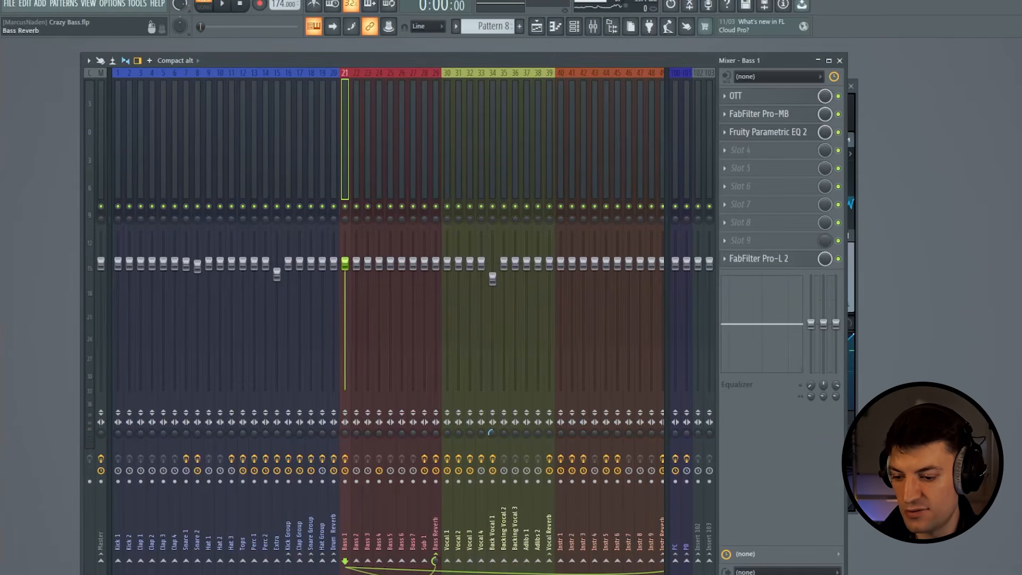
right_click(435, 566)
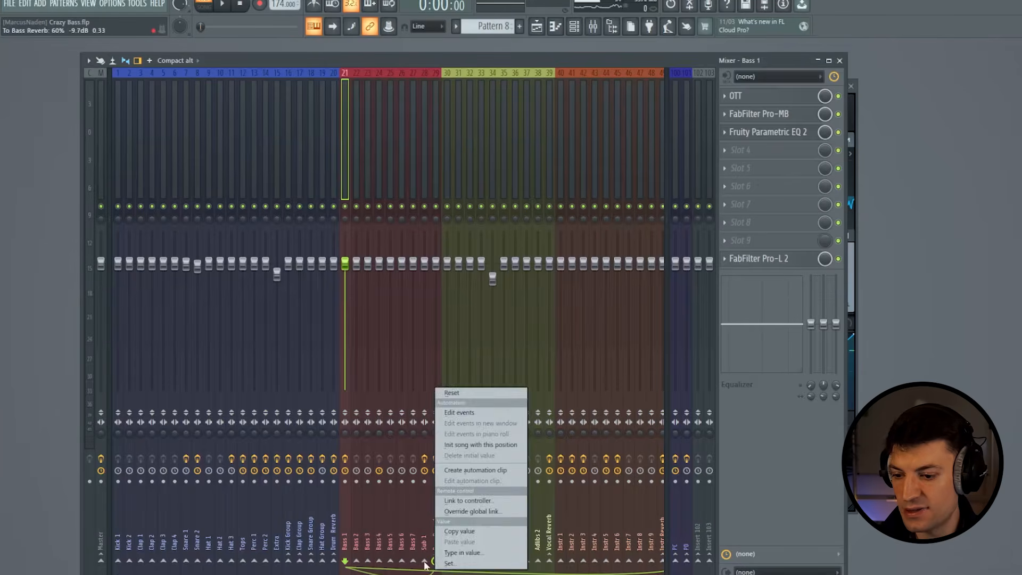
left_click(432, 129)
left_click(784, 95)
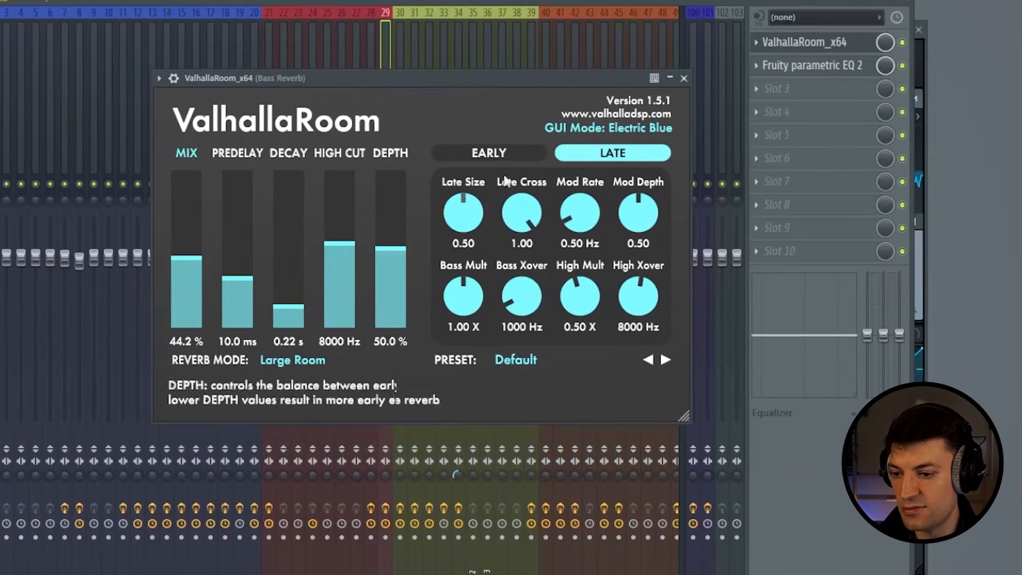
- Review the low cut in Bass Reverb's Fruity parametric EQ 2 and audition the bass with the reverb
left_click(686, 78)
left_click(811, 66)
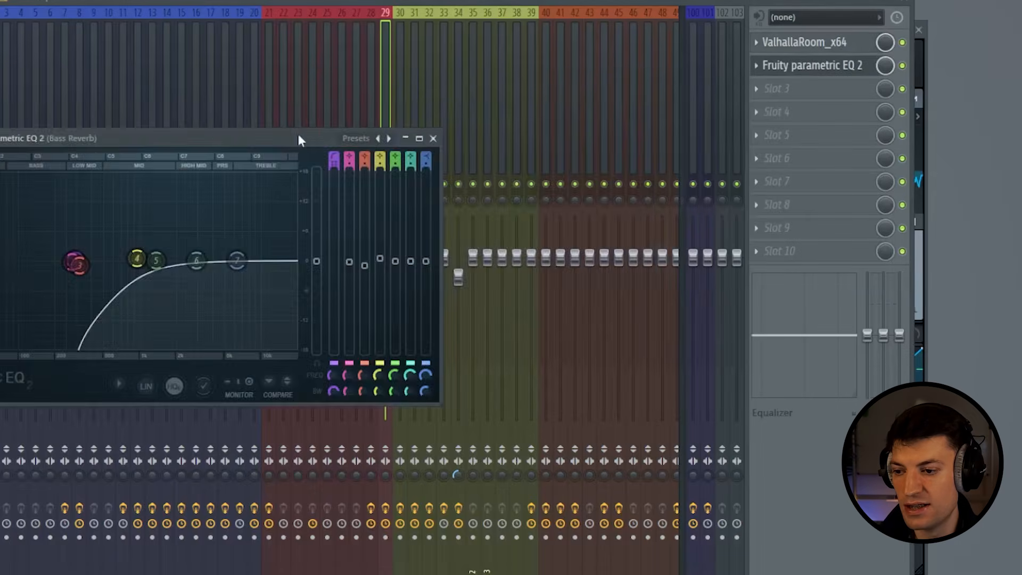
left_click_drag(298, 133, 627, 97)
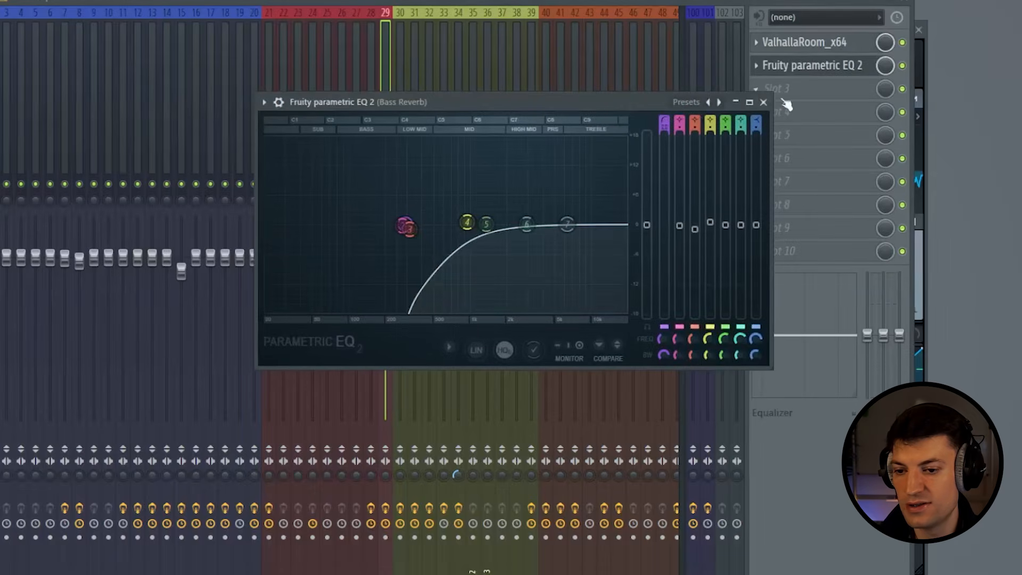
left_click(763, 103)
key("space")
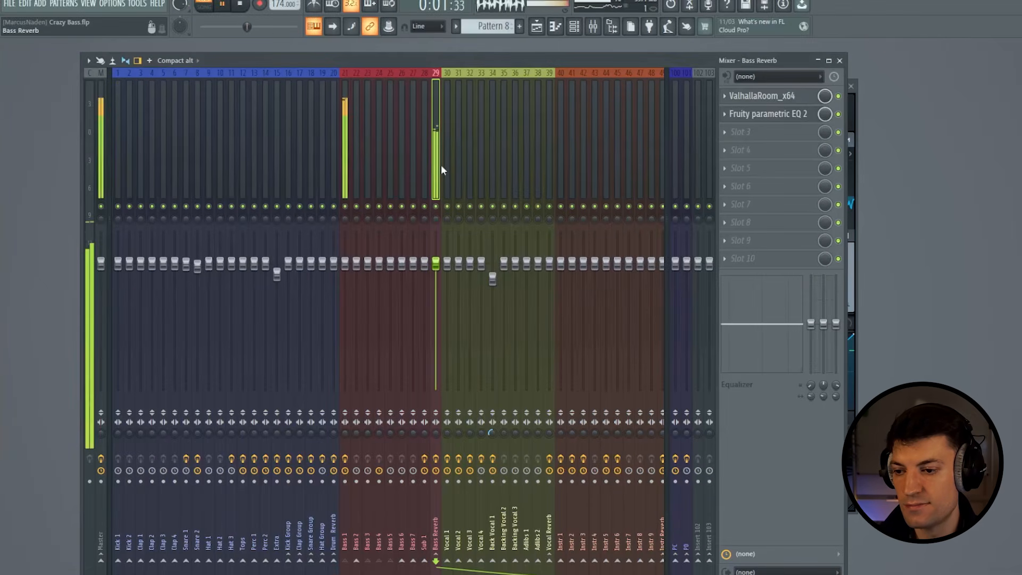
key("space")
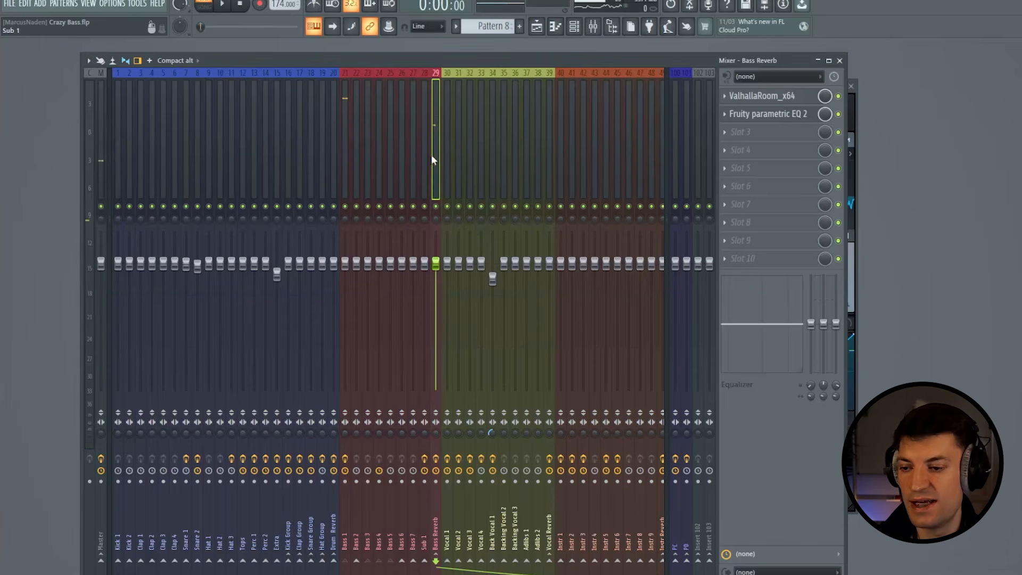
- Hide the mixer, open the Sub Bass channel's Serum 2 instance and audition the sub with the bass
left_click_drag(441, 151, 745, 122)
left_click(840, 60)
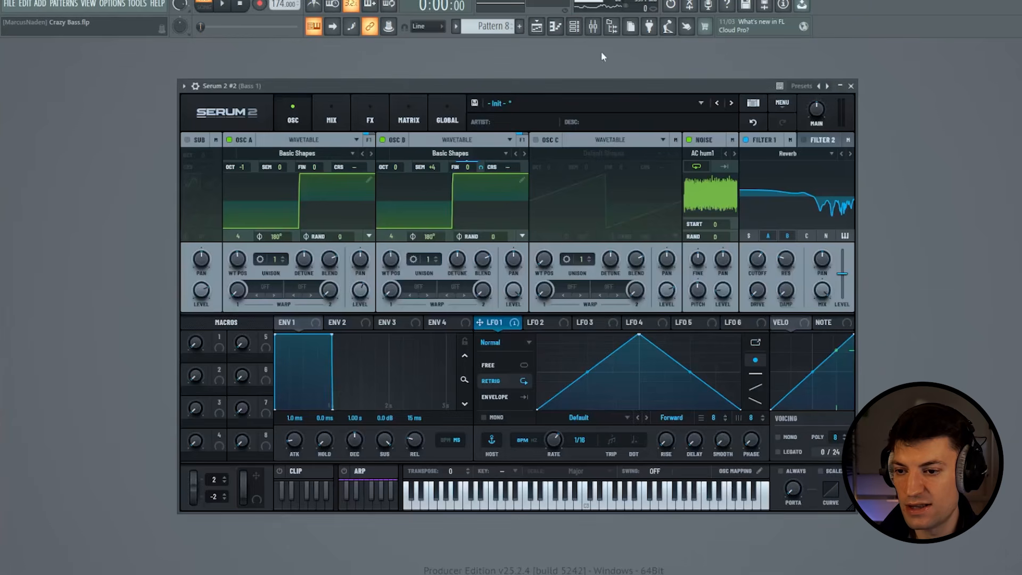
left_click(575, 28)
left_click(574, 26)
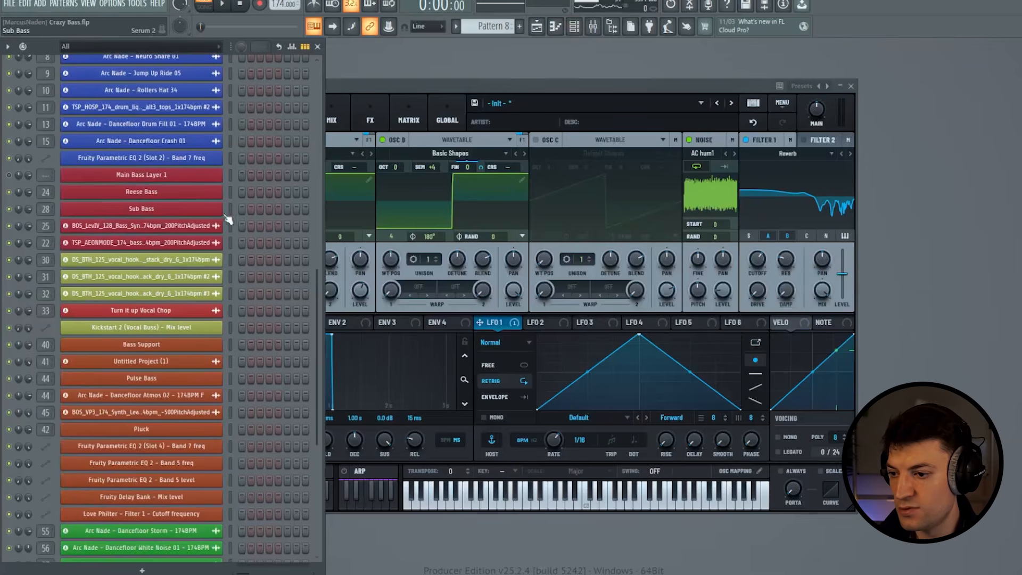
left_click(227, 210)
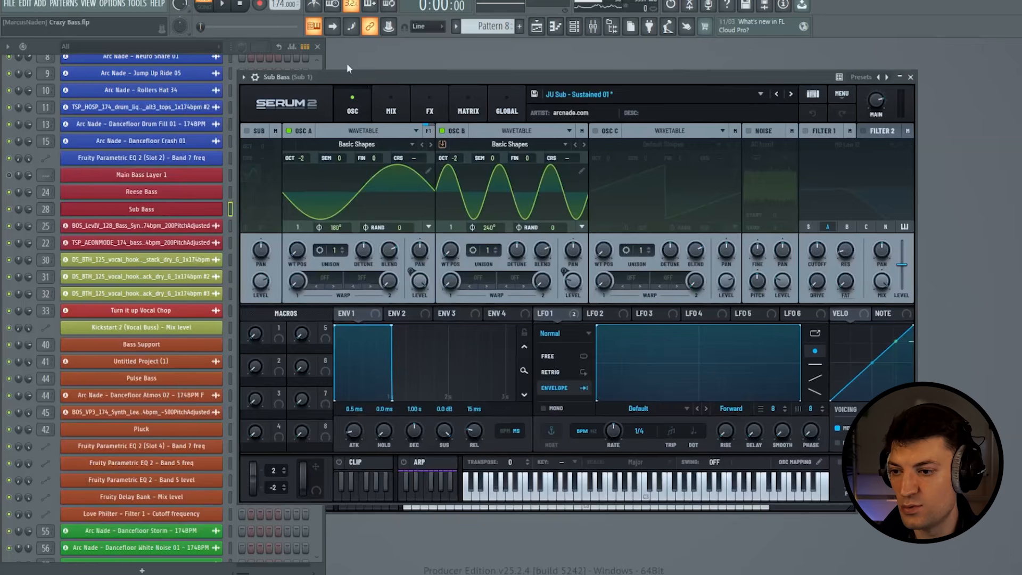
left_click(317, 47)
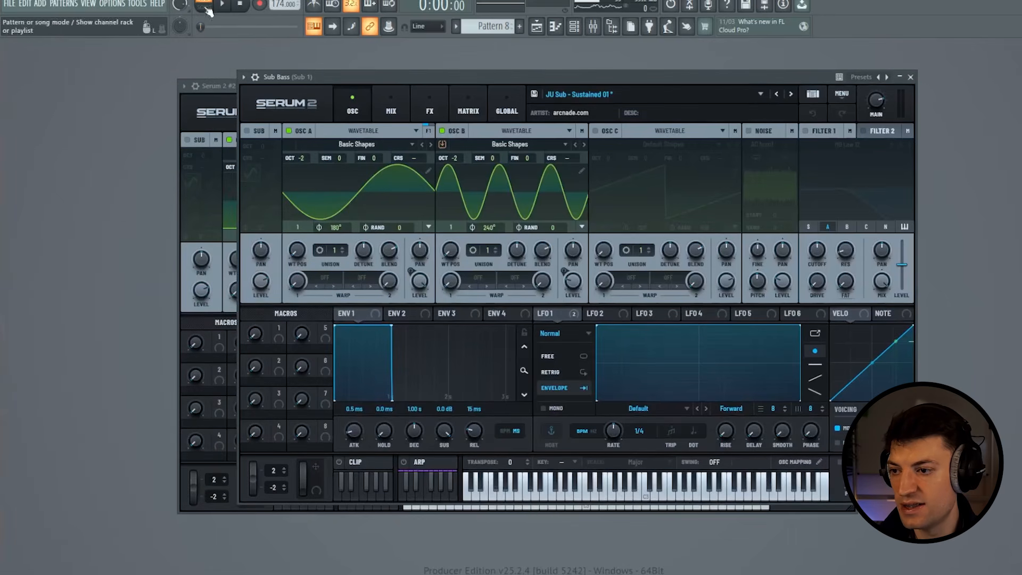
key("space")
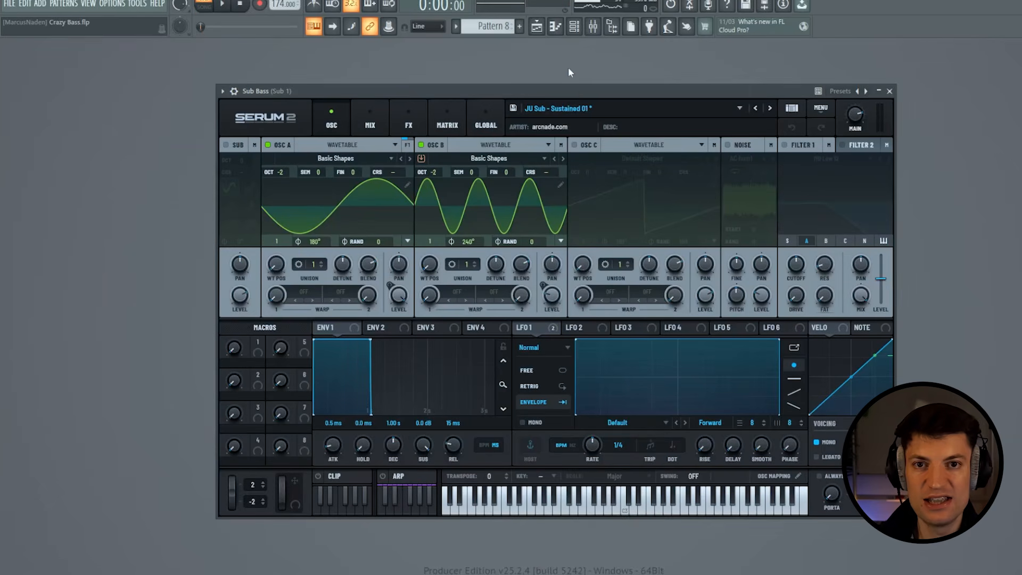
key("space")
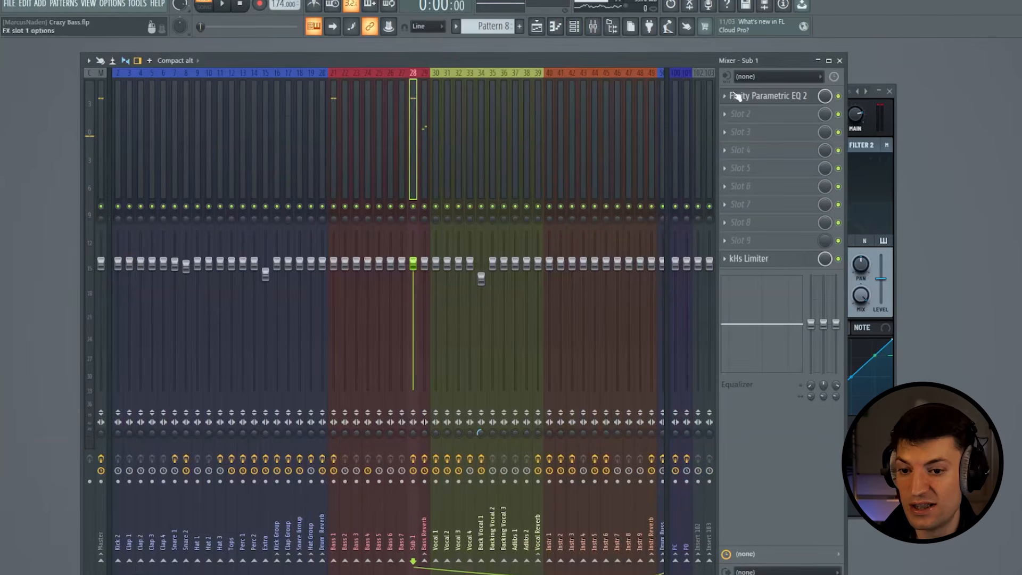
- Check the filter type of band 7 in the Sub 1 track's Fruity Parametric EQ 2
left_click(736, 95)
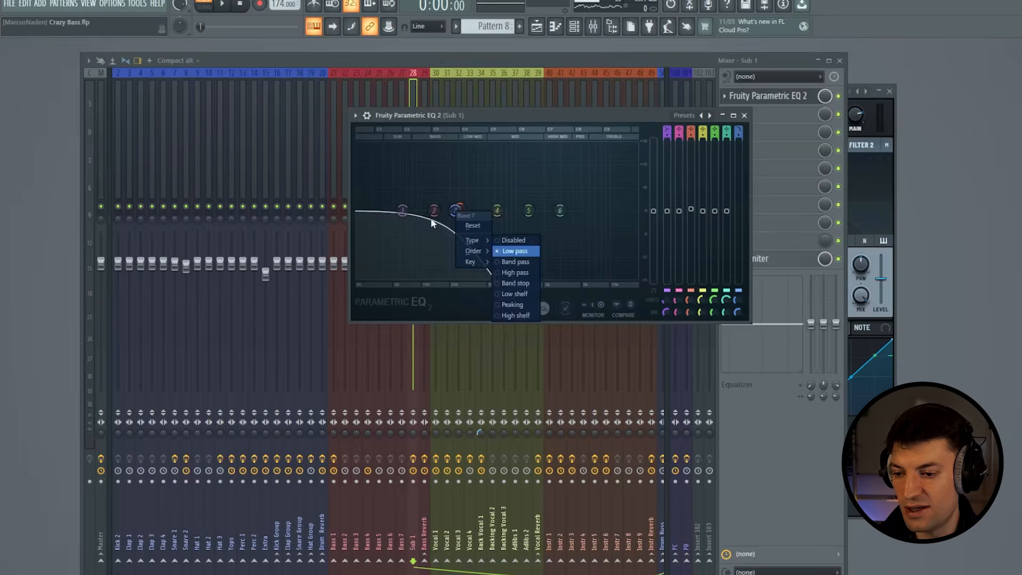
left_click(430, 219)
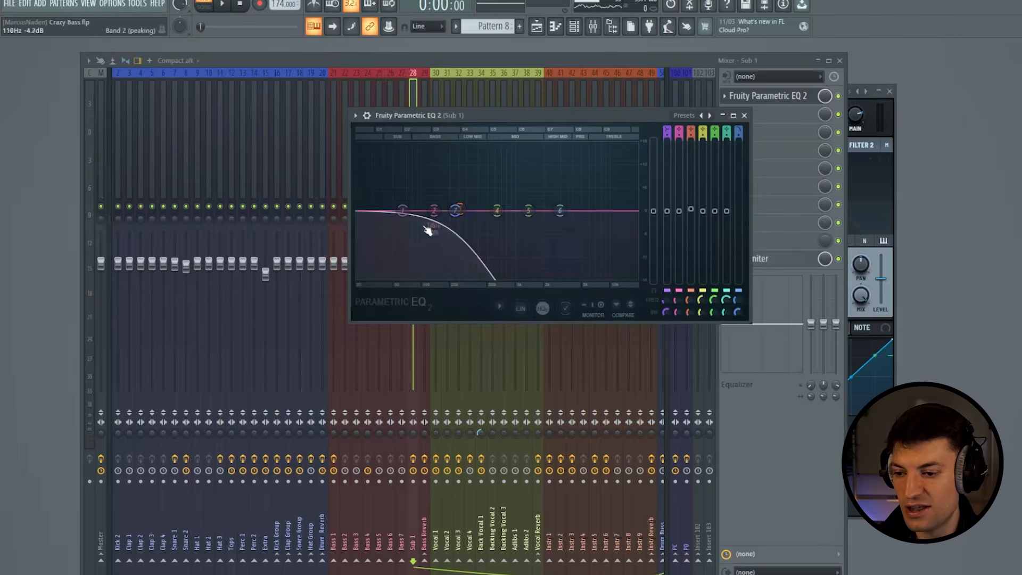
right_click(456, 211)
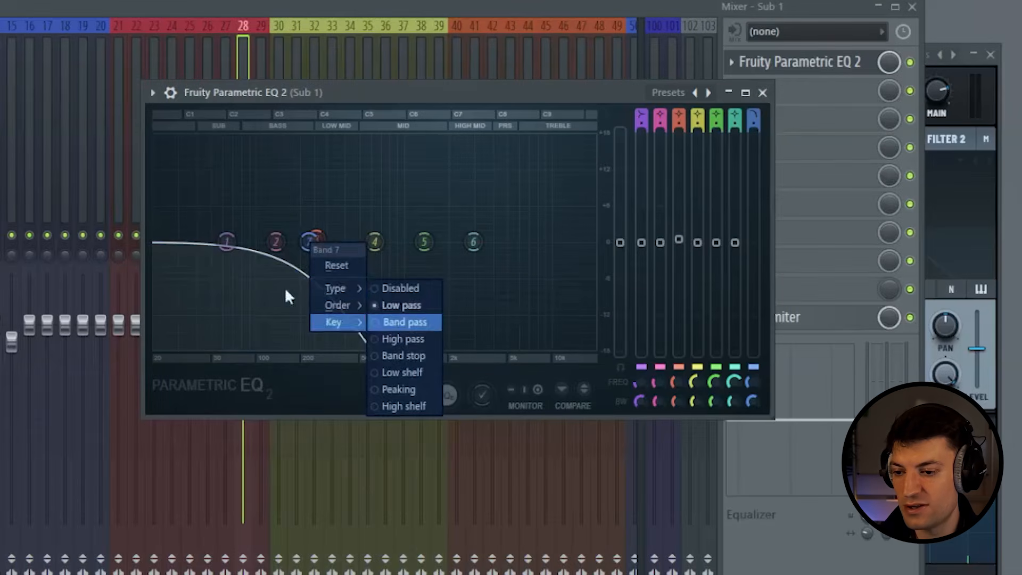
left_click(286, 286)
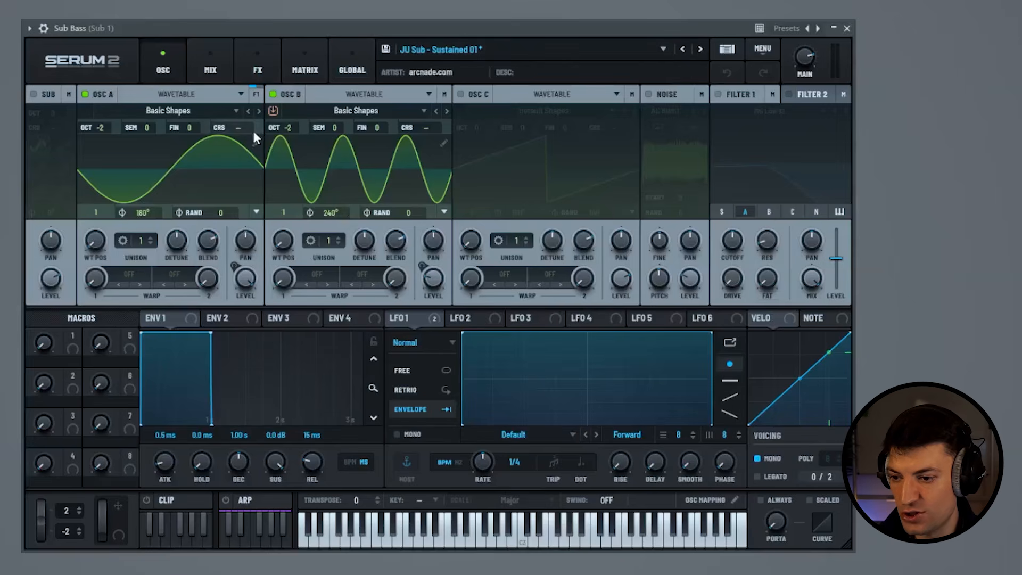
- Examine the harmonics of Sub Bass's OSC A and OSC B Basic Shapes wavetables in the wavetable editor
left_click(256, 144)
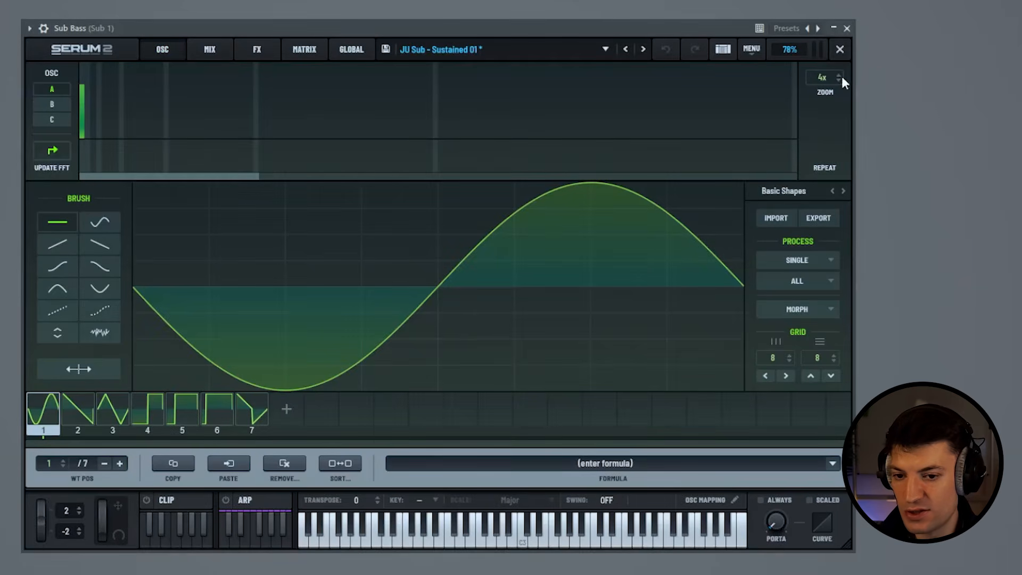
left_click(840, 50)
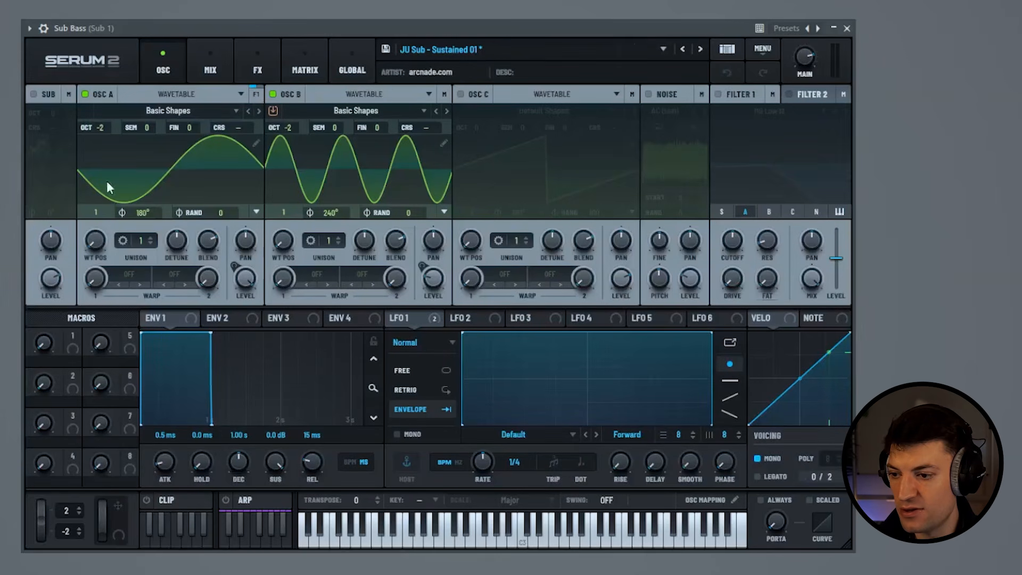
left_click(442, 145)
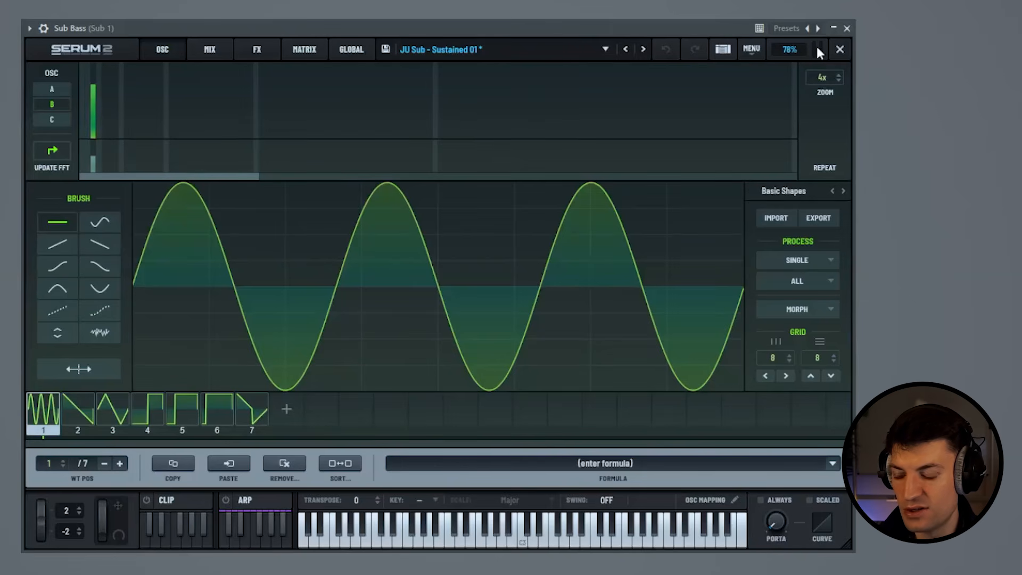
left_click(92, 142)
left_click(94, 85)
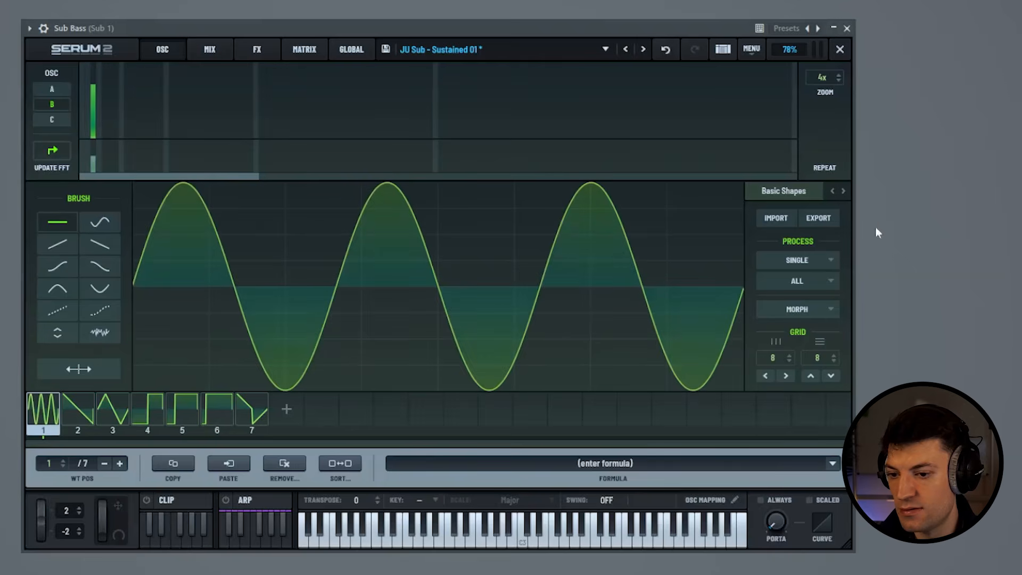
left_click(840, 49)
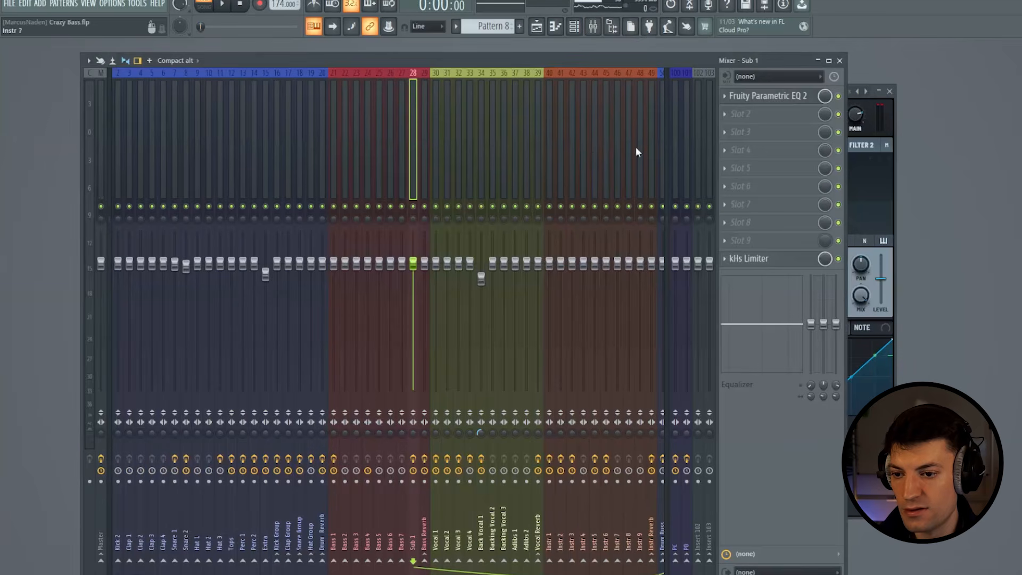
- Play the pattern and examine the sub's spectrum in Sub 1's Fruity Parametric EQ 2
left_click(774, 97)
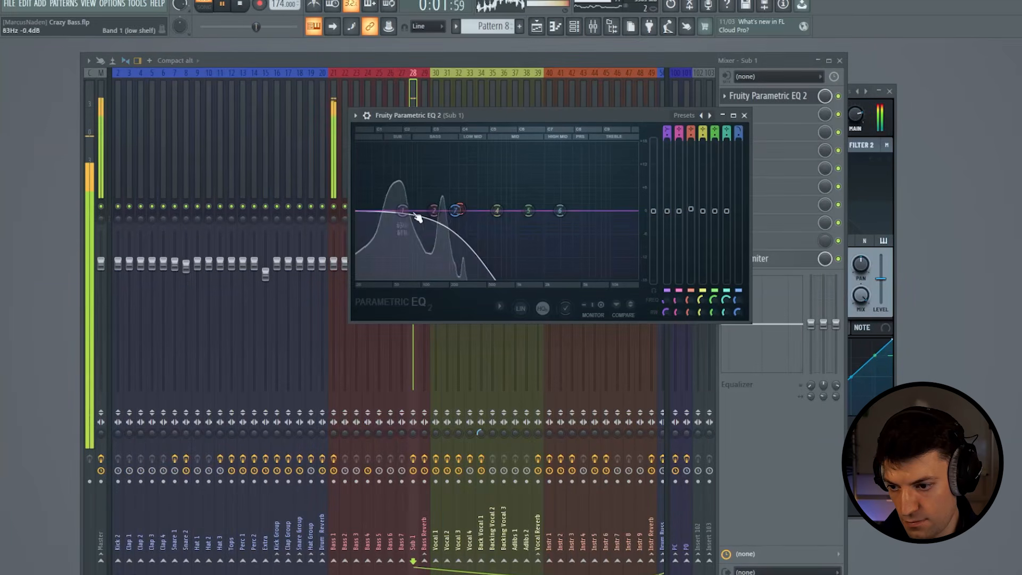
key("space")
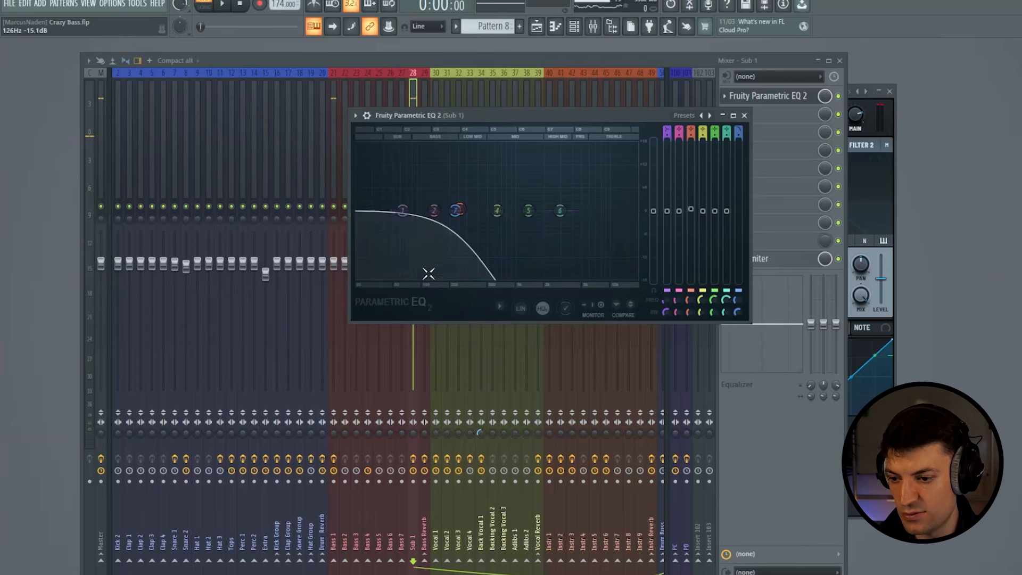
- Play the pattern once more through Sub 1's Fruity Parametric EQ 2, and close the EQ and mixer to view Sub Bass's Serum 2 instance
key("space")
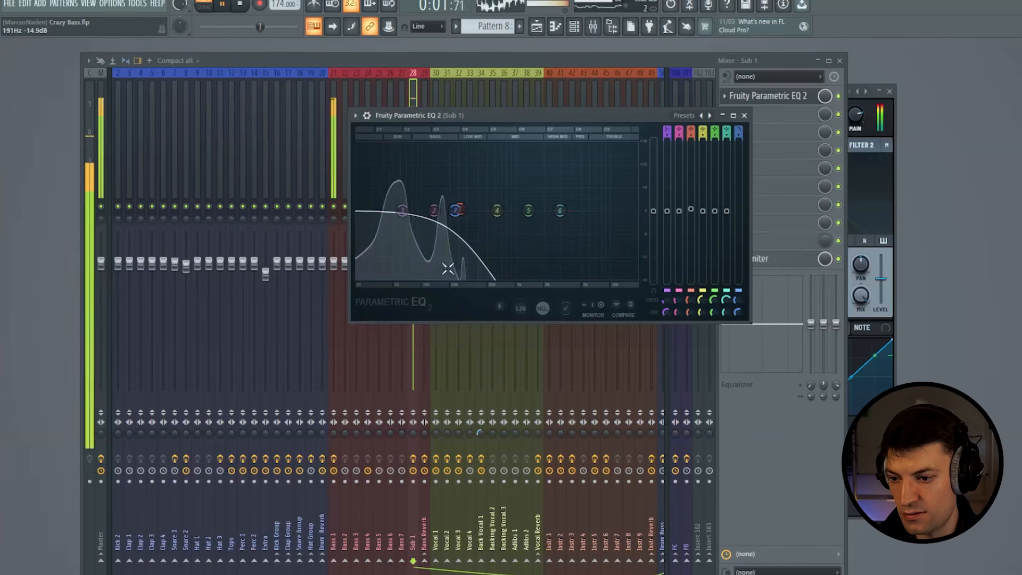
key("space")
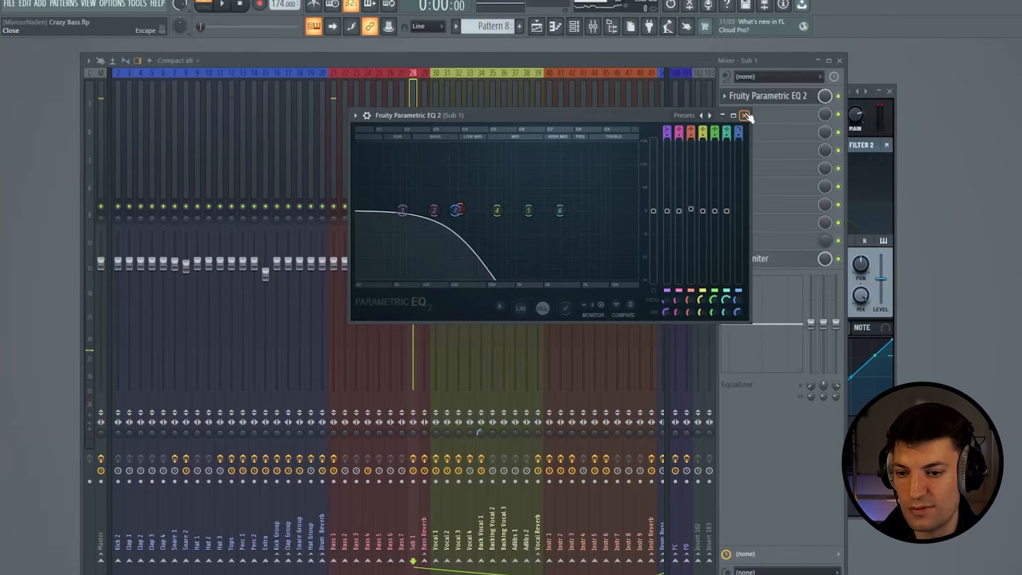
left_click(746, 116)
key("F9")
left_click(343, 122)
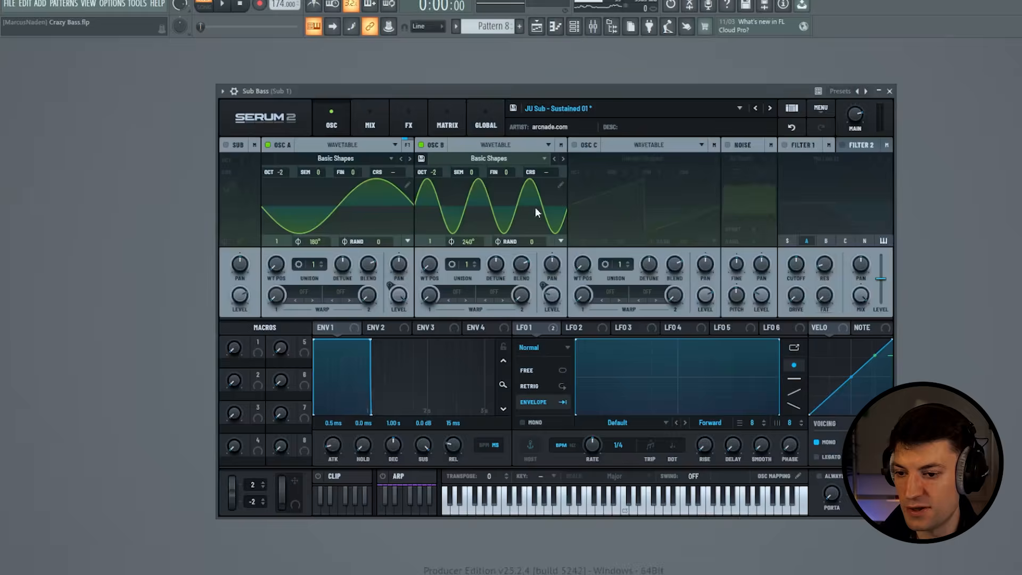
- Lower the Sub 1 mixer track's volume to about -2.8 dB while playing the pattern
key("F9")
left_click_drag(419, 265, 419, 272)
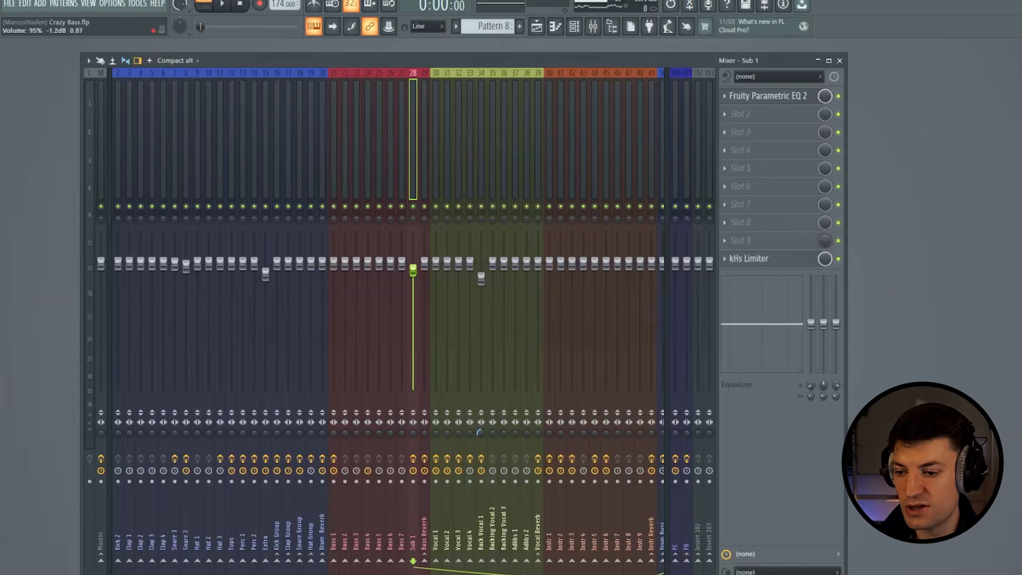
key("space")
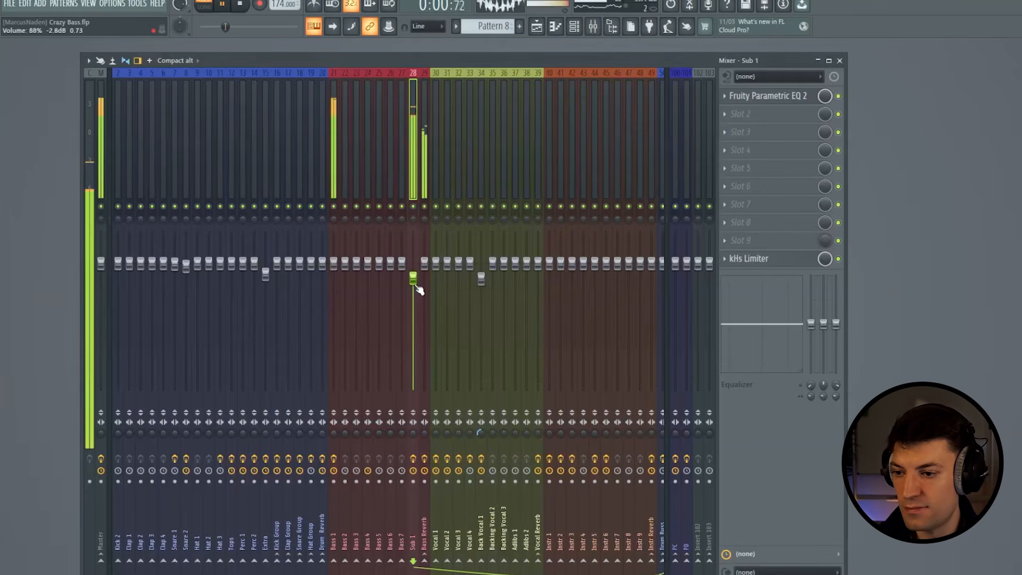
key("space")
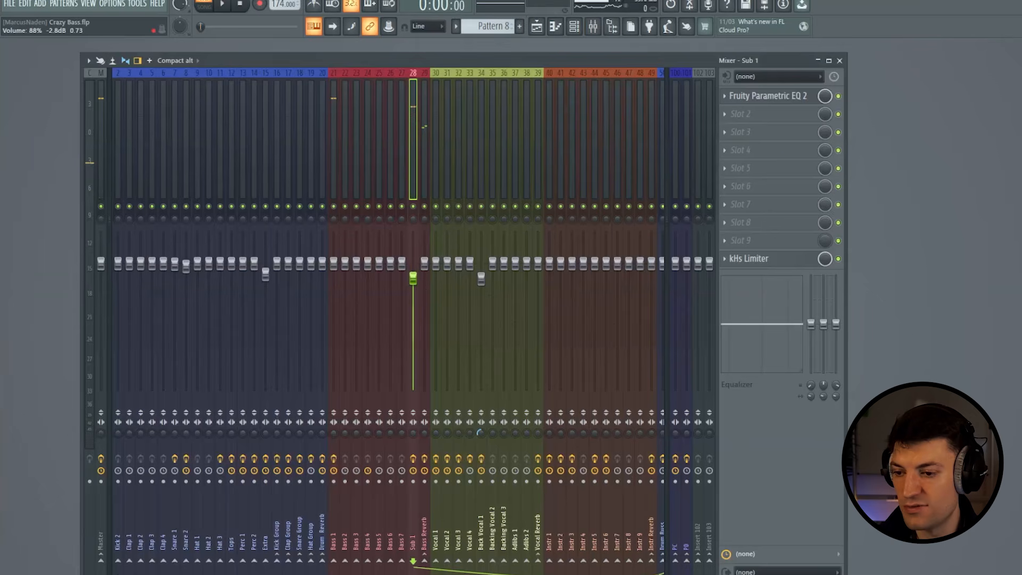
- Place three Pattern 8 clips in a row on the playlist's Bass 1 track from the Drop at bar 33, and play the section
left_click(839, 60)
left_click(590, 73)
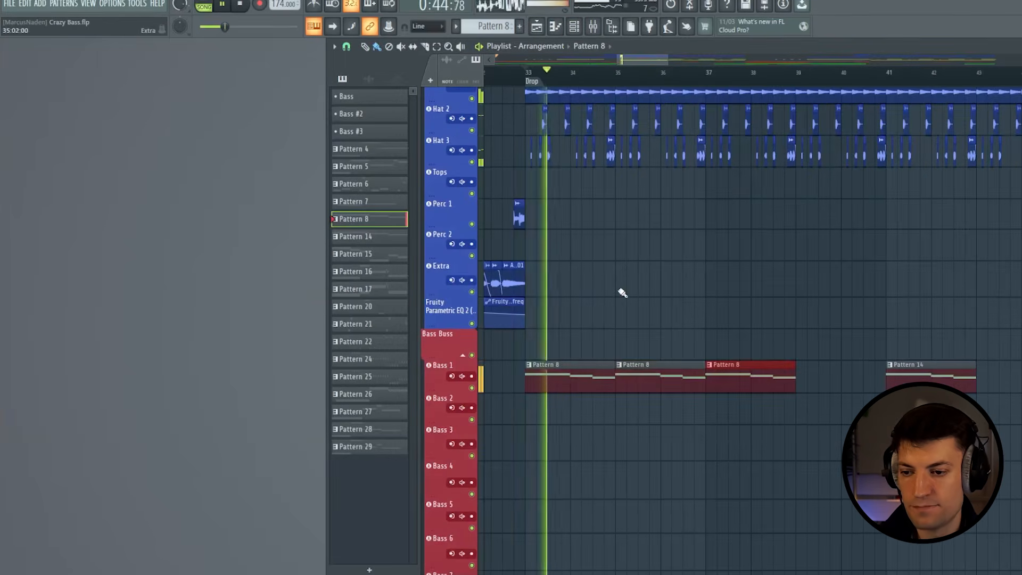
scroll(621, 292, "up", 6)
scroll(622, 293, "down", 5)
scroll(620, 290, "up", 5)
scroll(639, 294, "down", 5)
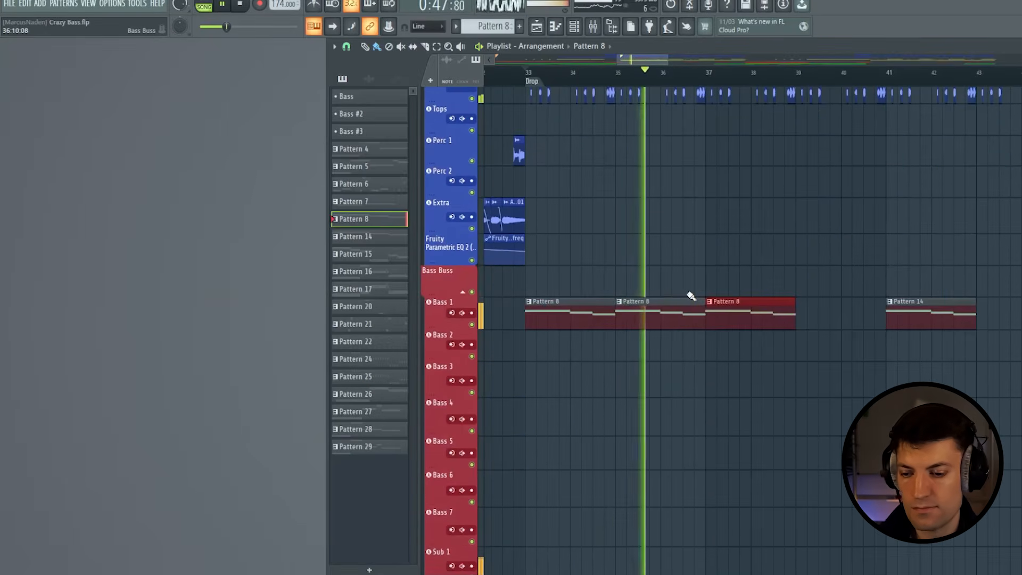
key("space")
scroll(686, 298, "up", 3)
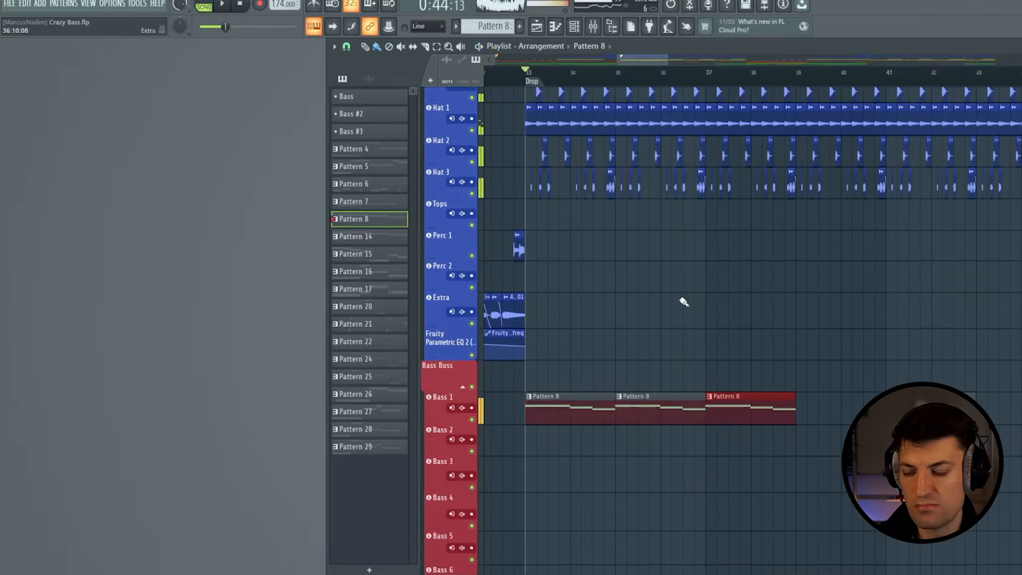
- Set the playhead just before the Drop and transpose all of Pattern 8's Sub Bass notes down three semitones so they start on G4
left_click(491, 72)
left_click(516, 73)
scroll(515, 74, "up", 3)
left_click(570, 406)
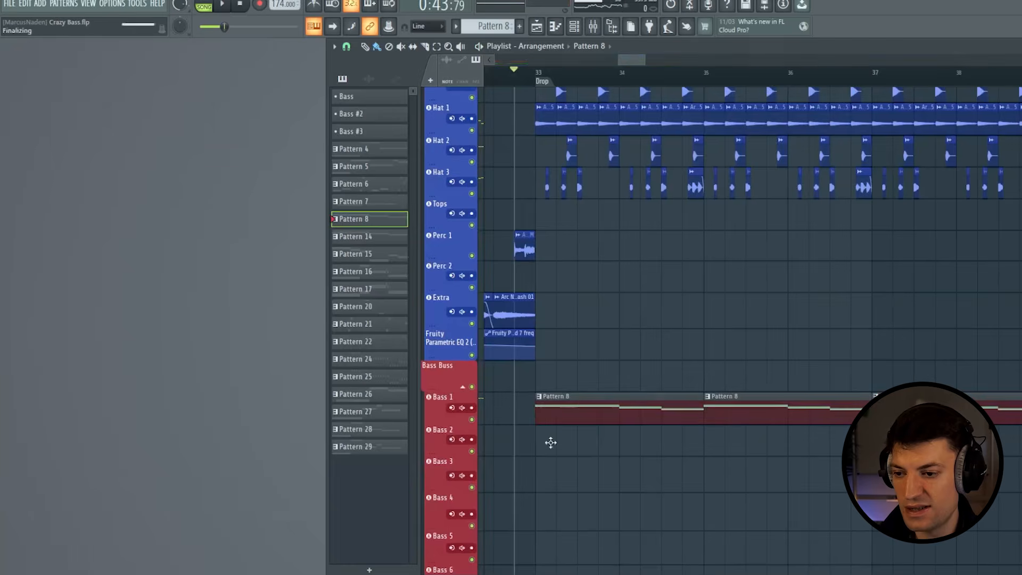
key("F7")
left_click(263, 258)
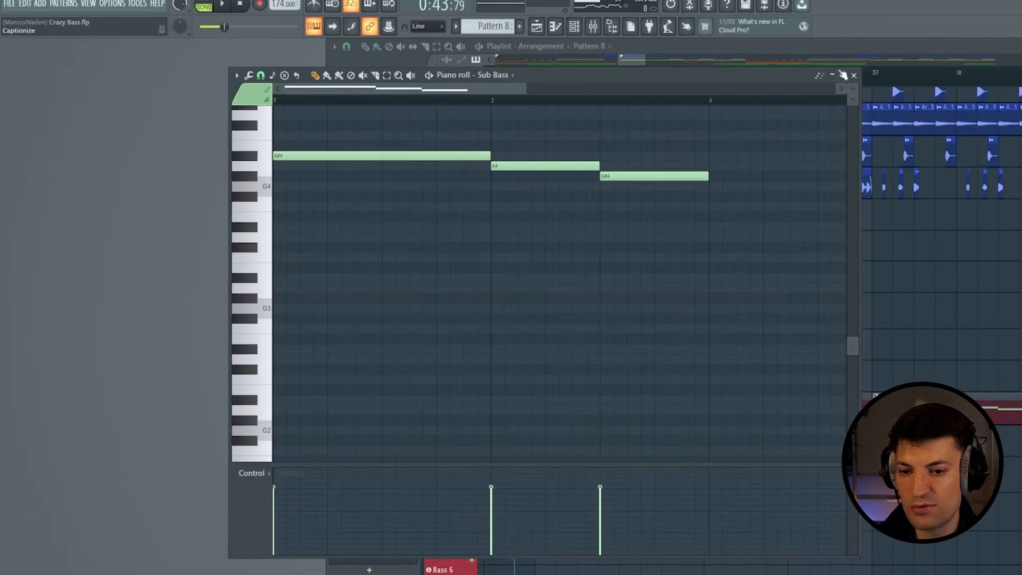
left_click_drag(738, 141, 349, 229)
left_click_drag(316, 157, 313, 186)
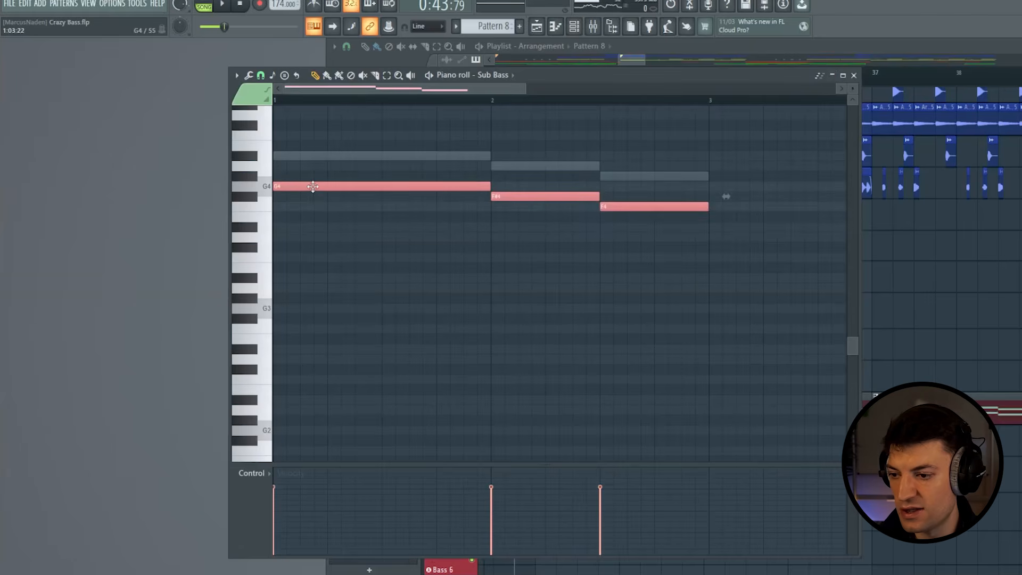
- Transpose the Serum 2 #2 notes down to G4, F#4 and F4, and play the drop
left_click(573, 26)
left_click(254, 543)
left_click_drag(763, 132, 451, 220)
left_click_drag(441, 156, 436, 198)
key("space")
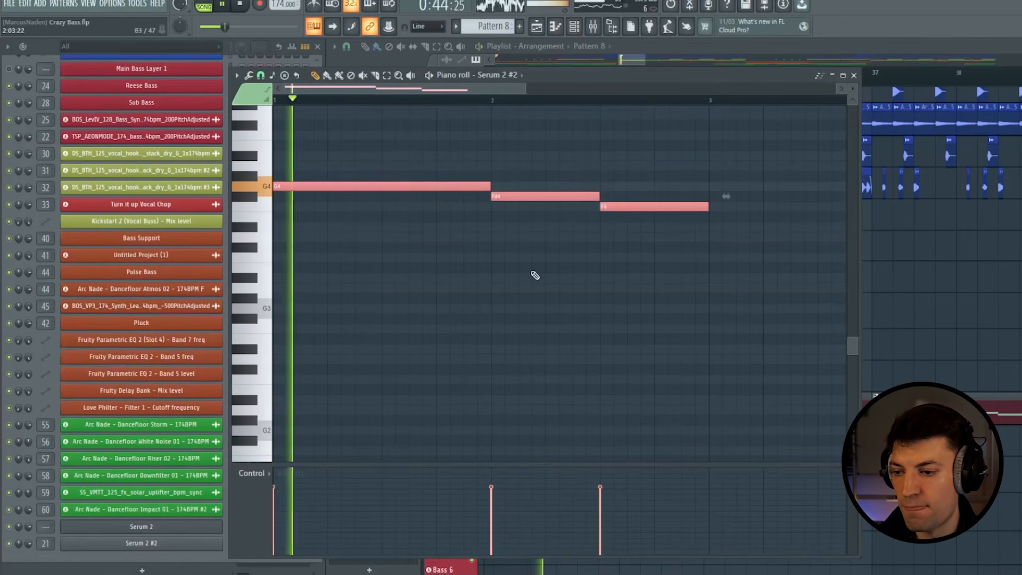
key("space")
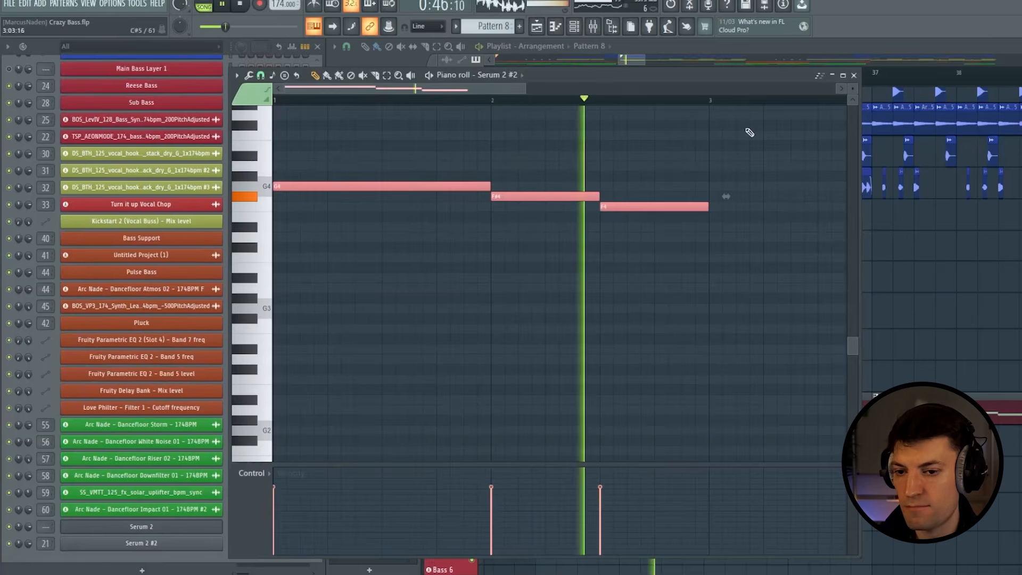
- Reopen Pattern 8's Serum 2 #2 notes, delete the F#4 and F4 notes and write alternating G4 and G#4 notes over four bars
left_click(854, 75)
left_click_drag(645, 61, 653, 63)
scroll(559, 301, "down", 4)
double_click(555, 297)
right_click(569, 197)
right_click(609, 207)
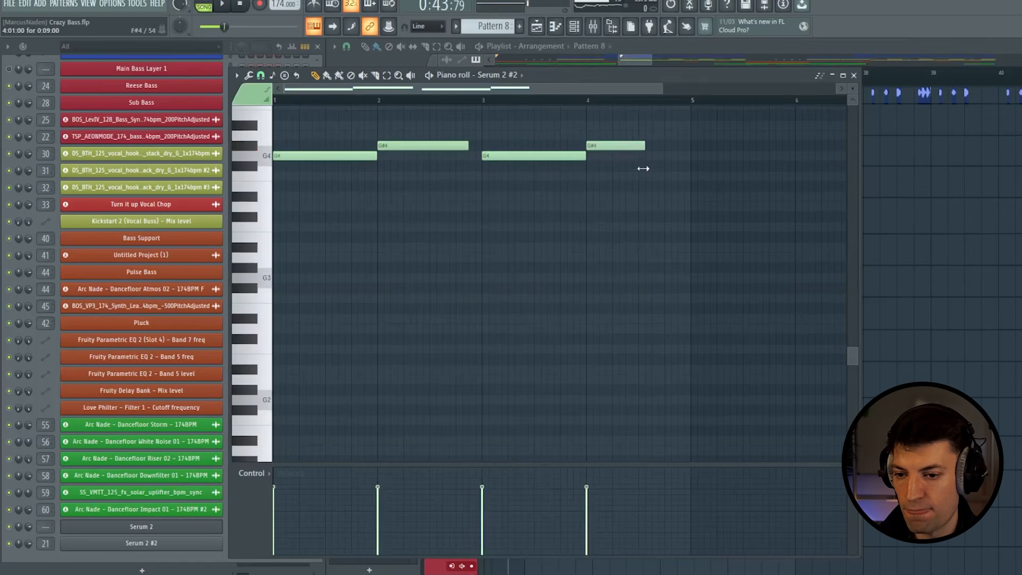
- Add short A#4 and G#4 notes in the second half of bar 4 and play the four-bar bassline
scroll(645, 184, "up", 2)
left_click(644, 186)
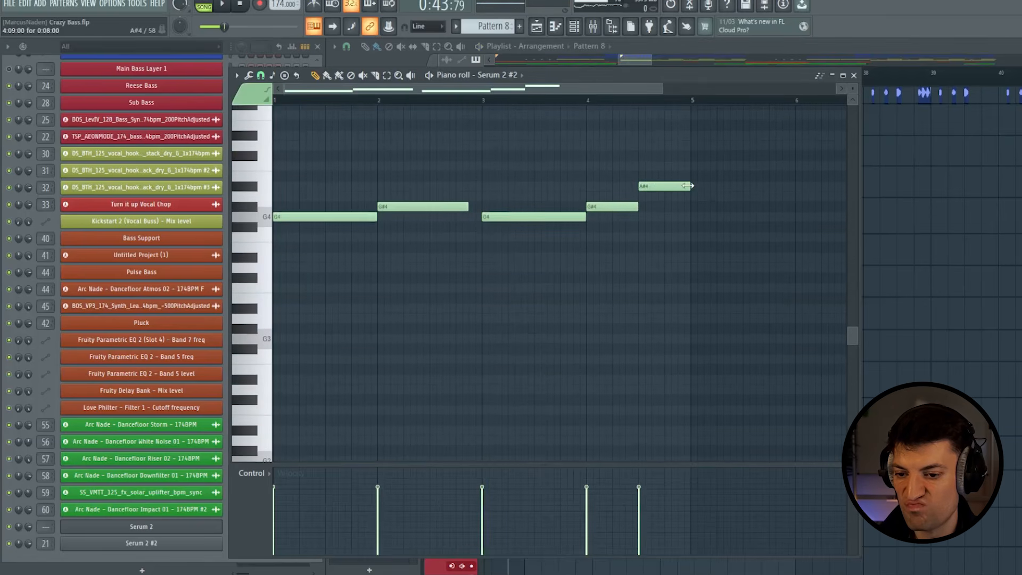
left_click(667, 206)
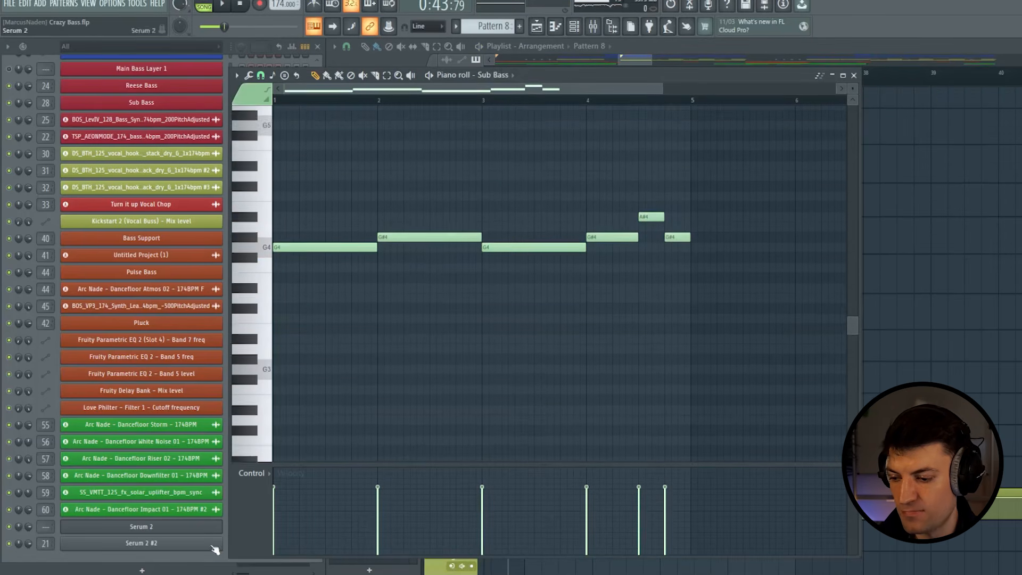
left_click(215, 550)
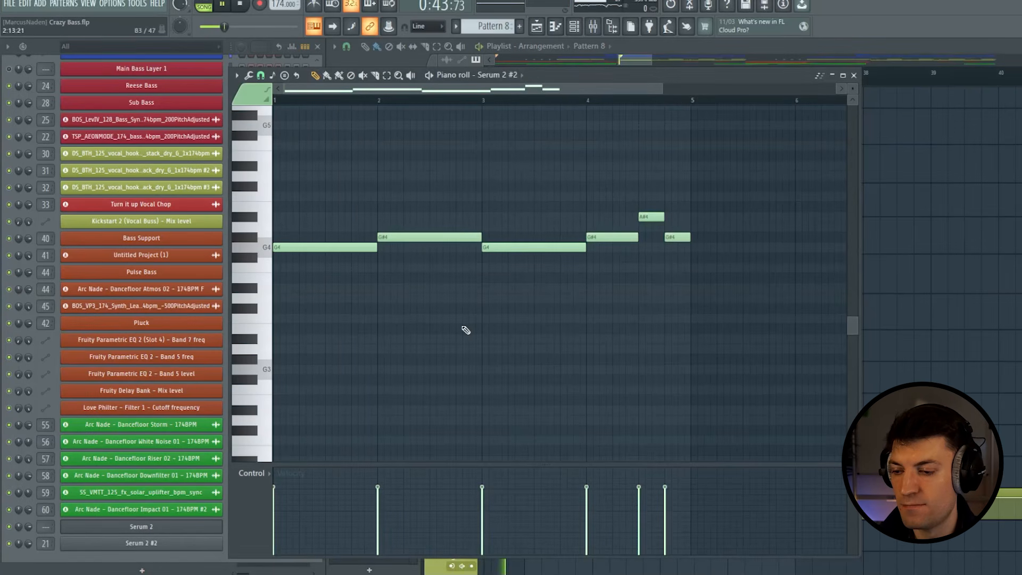
key("space")
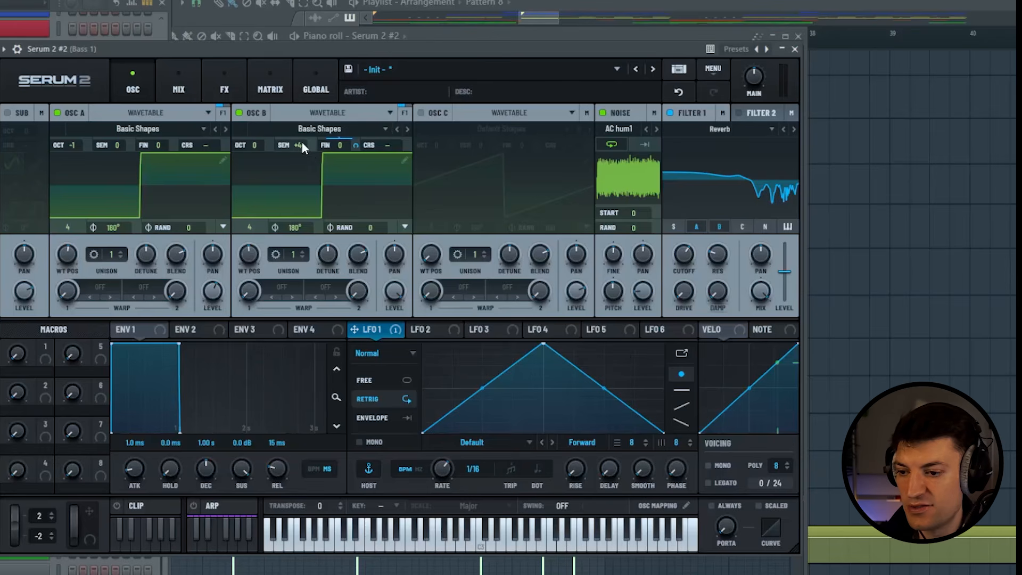
- Set OSC B to +7 semitones and 3 unison voices, and OSC A to octave -2 and wavetable position 5
left_click_drag(296, 143, 305, 133)
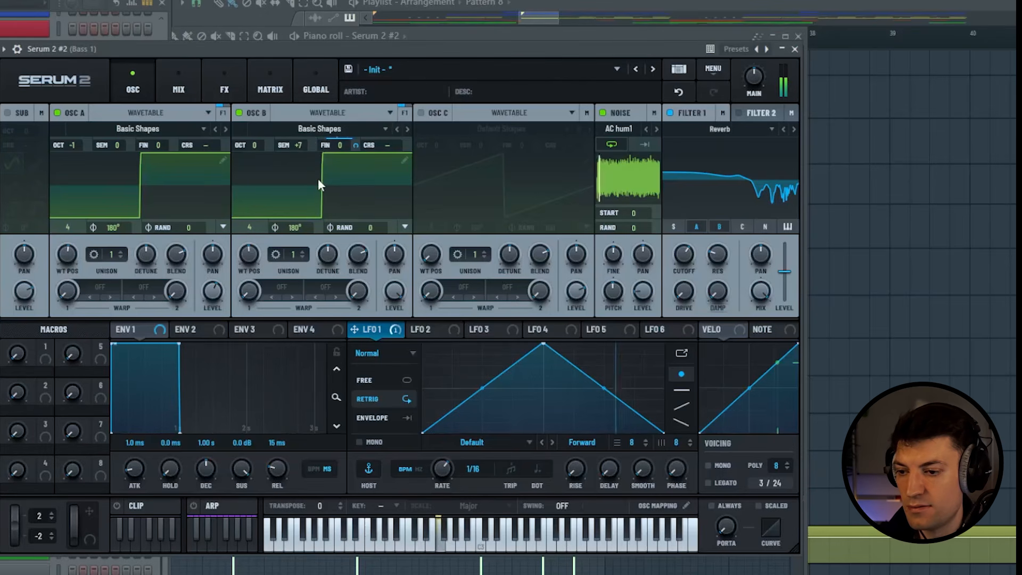
left_click_drag(79, 153, 79, 158)
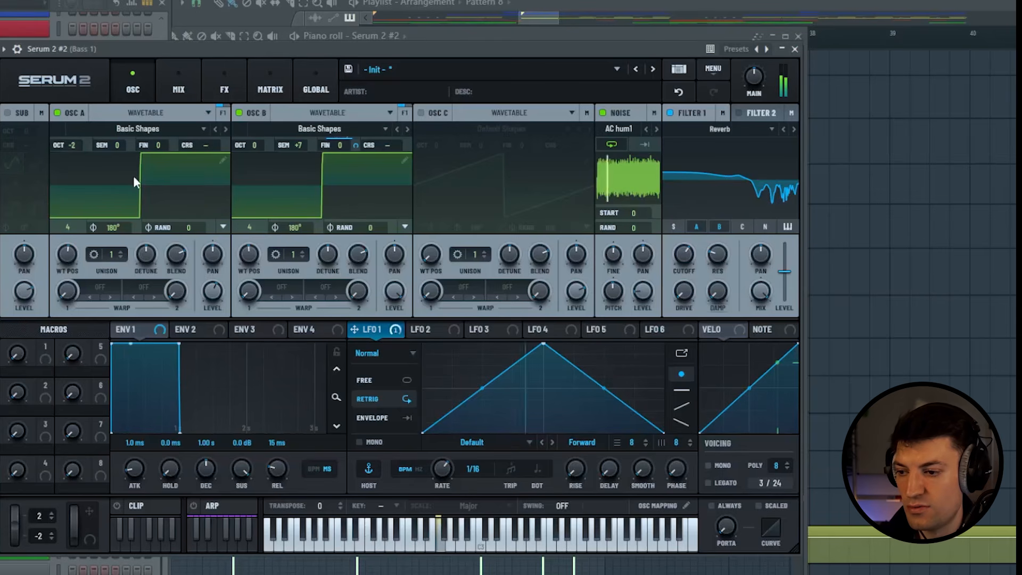
left_click_drag(293, 254, 331, 261)
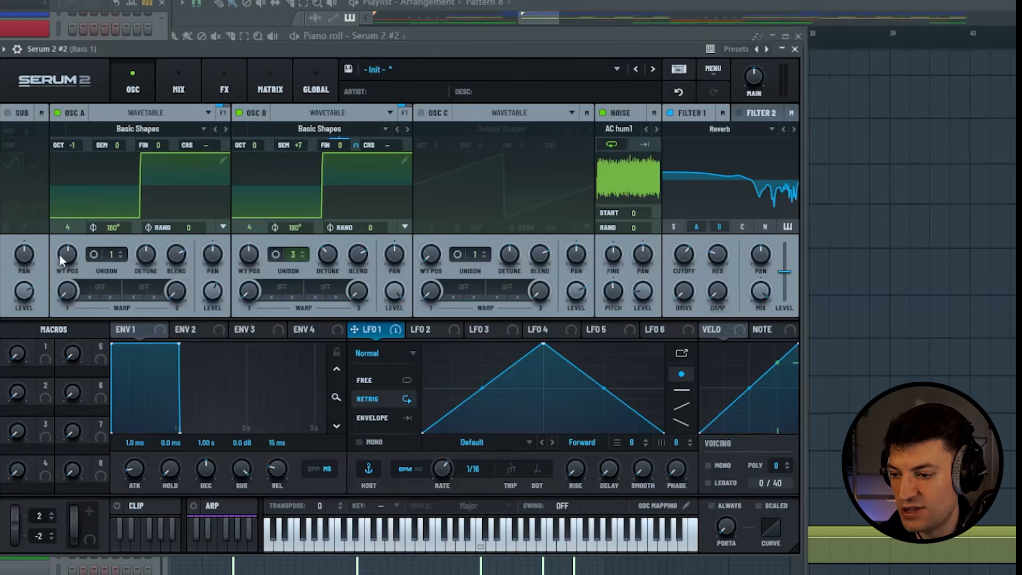
mouse_move(60, 255)
left_mouse_down()
mouse_move(56, 264)
mouse_move(69, 247)
left_mouse_up()
left_click_drag(74, 150, 68, 162)
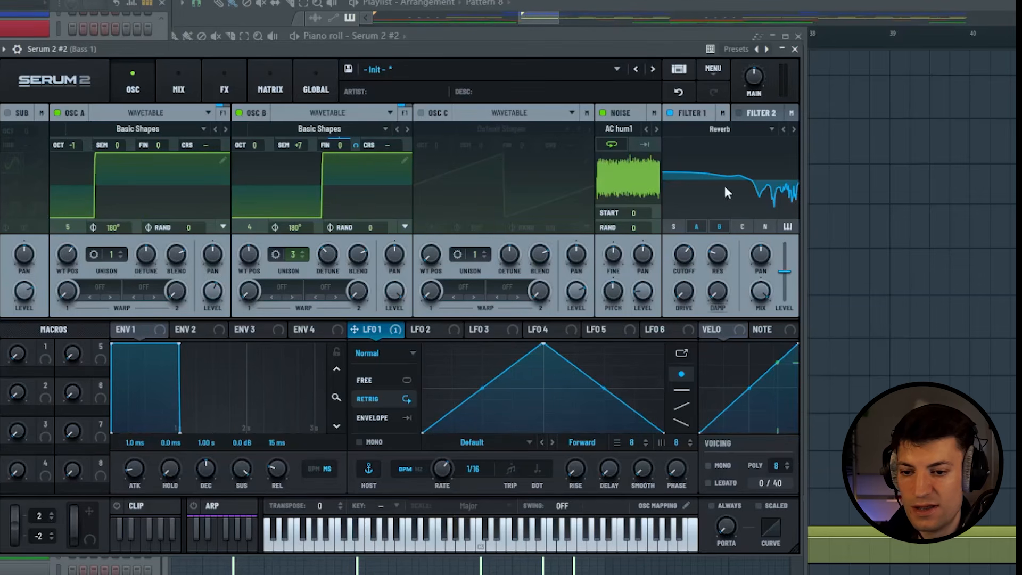
- Switch Filter 1 to FPhs 12HL6+, and set OSC B to +4 semitones, wavetable position 2 and 4 unison voices
left_click(737, 132)
mouse_move(718, 190)
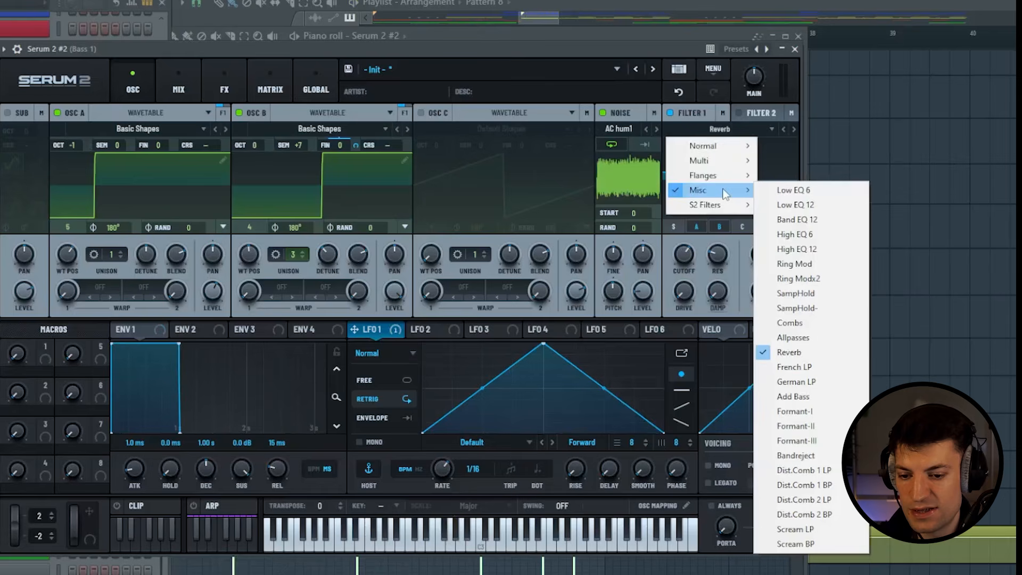
left_click(831, 411)
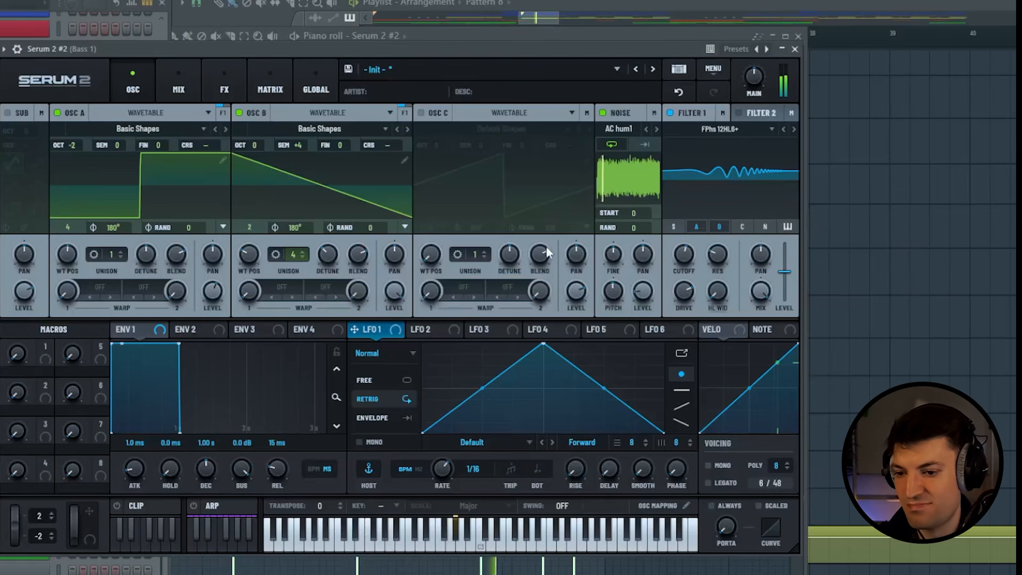
key("space")
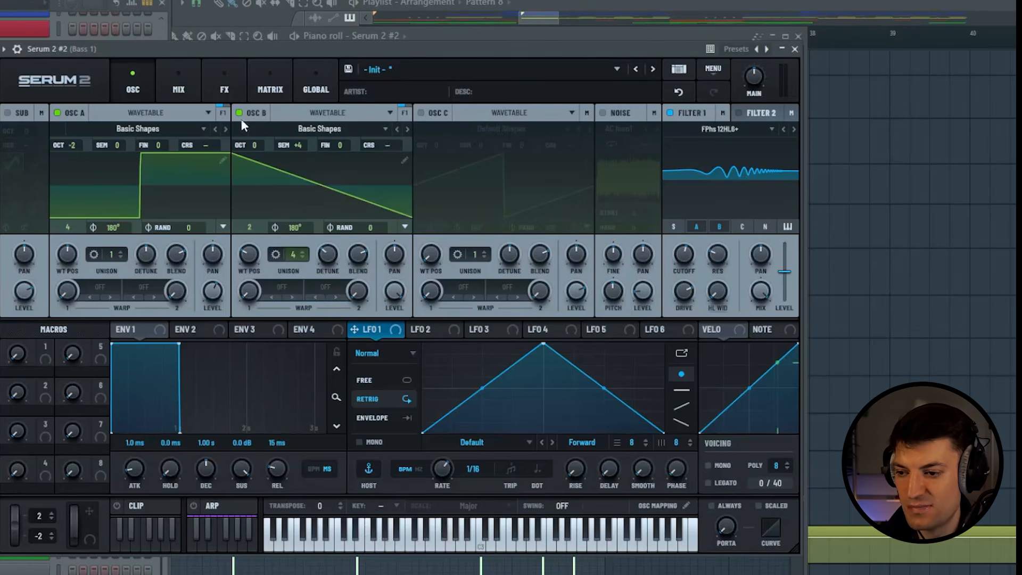
- Bypass FabFilter Pro-MB on the Bass 1 track, audition the drop and return to the bass's Serum 2 instance
left_click(226, 88)
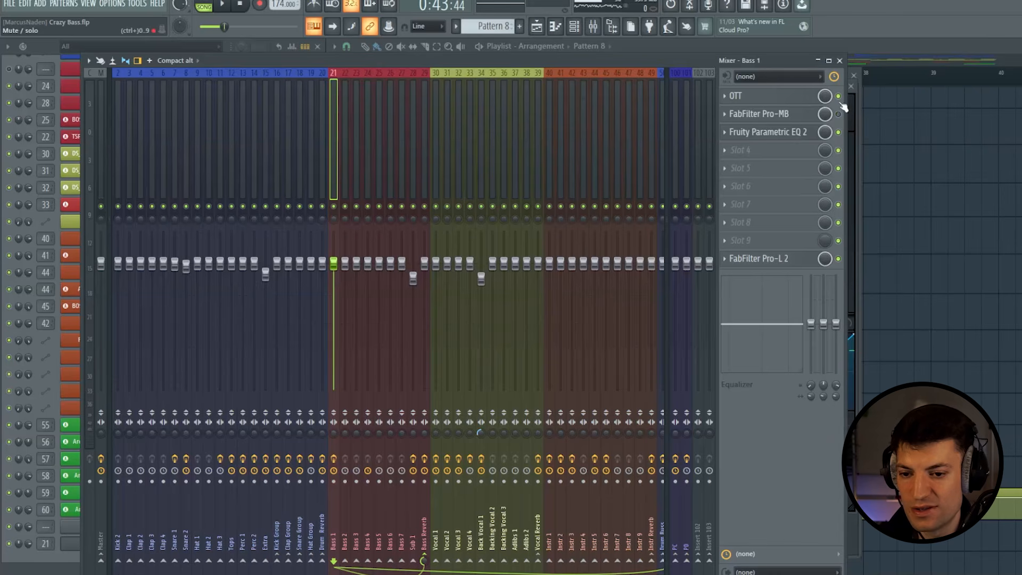
left_click(839, 114)
key("space")
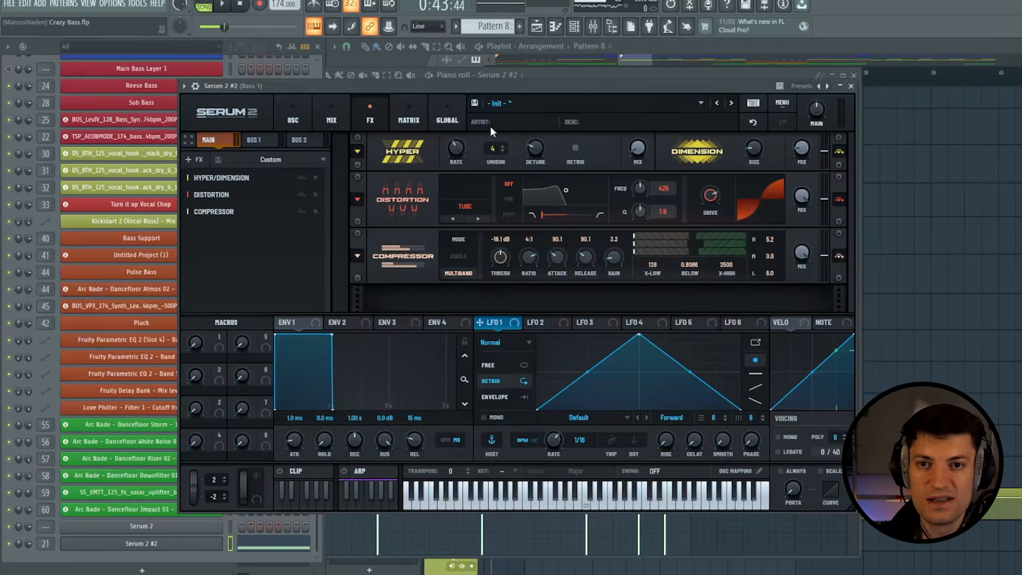
left_click(300, 99)
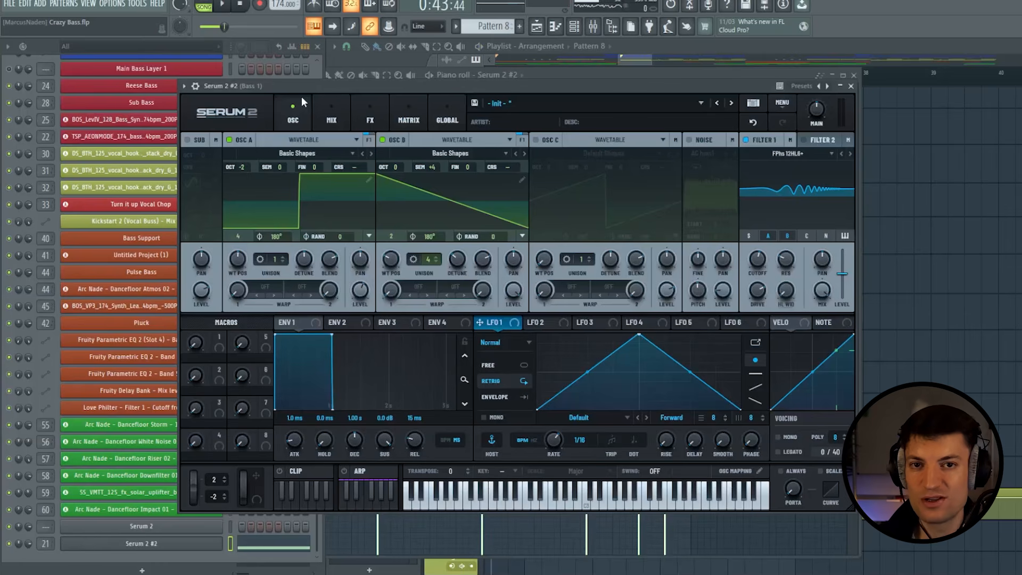